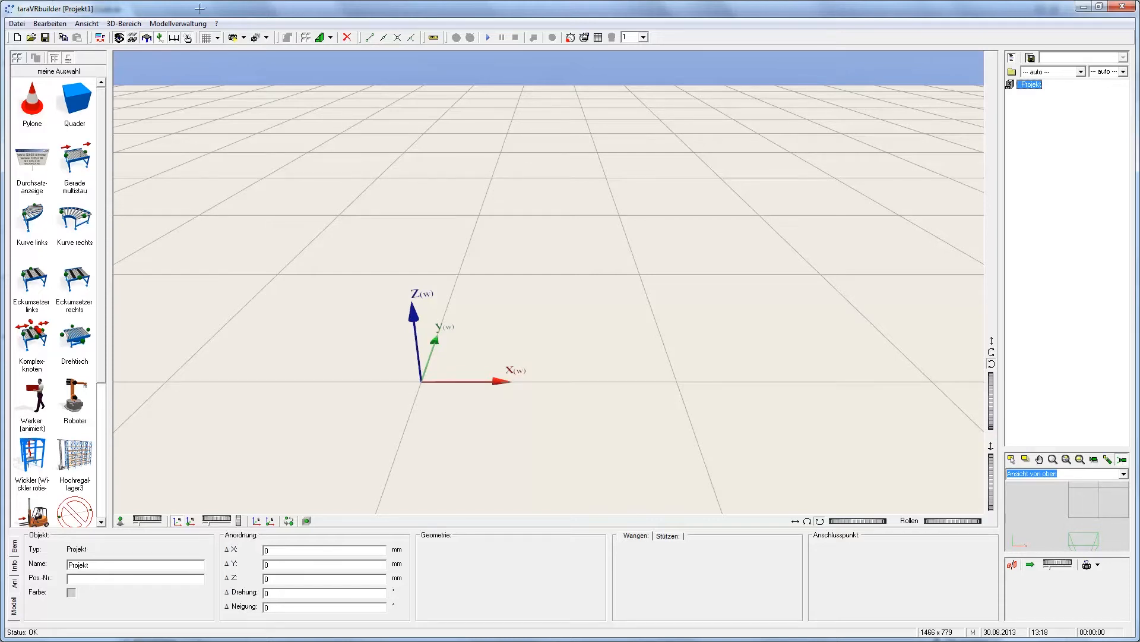
- Open the Modell- & Projekt-Katalog from the library panel and show the Horizontalförderer models
click(619, 306)
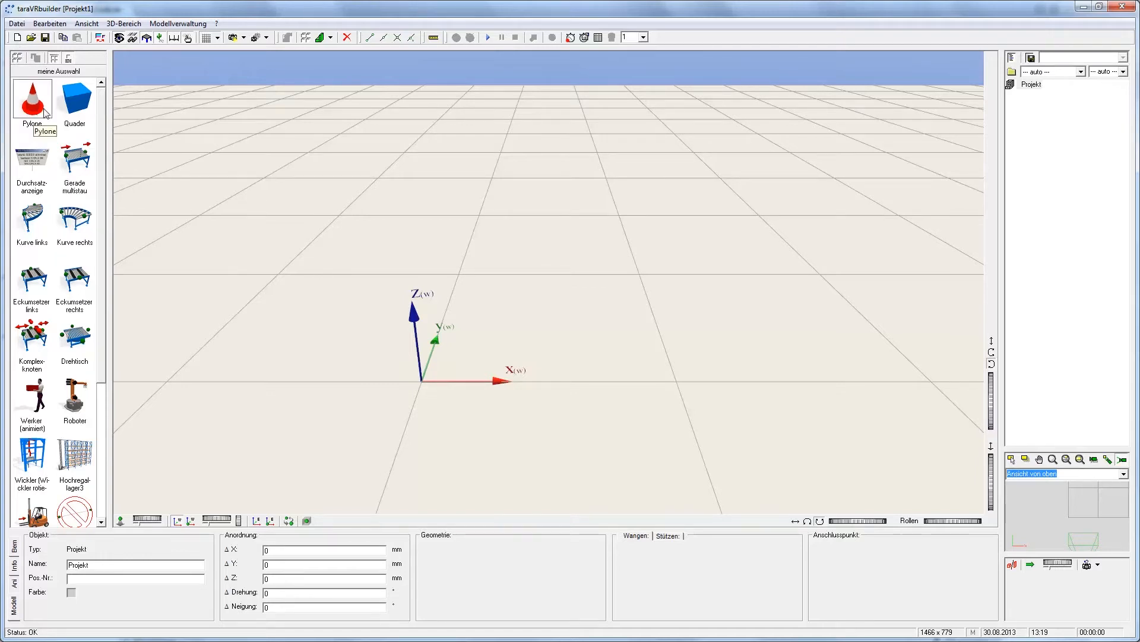
right_click(54, 141)
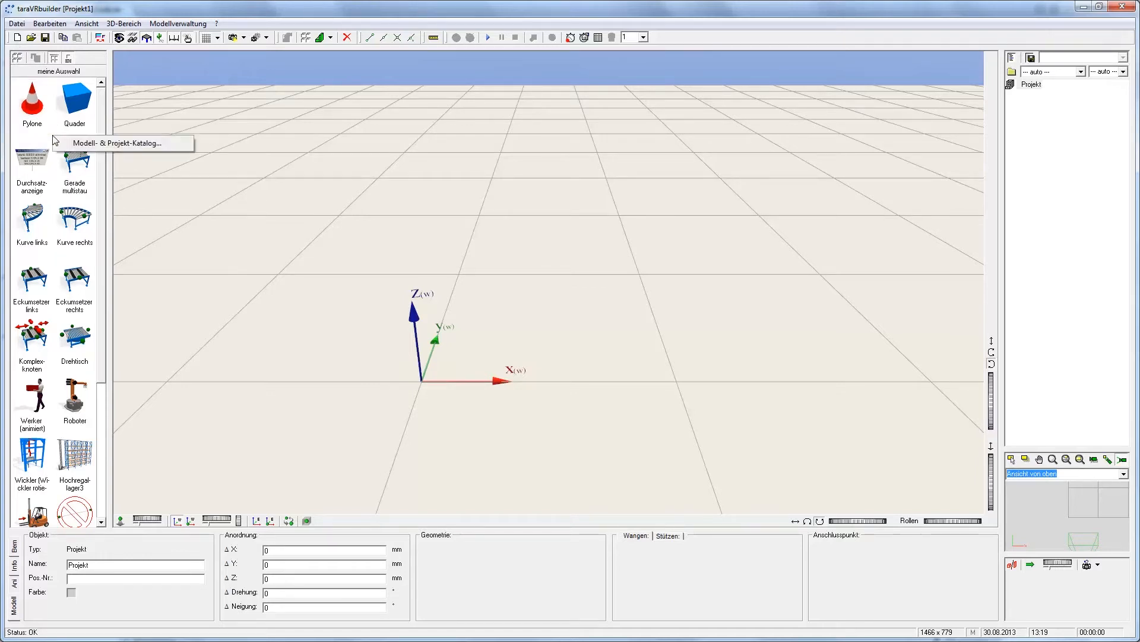
click(147, 144)
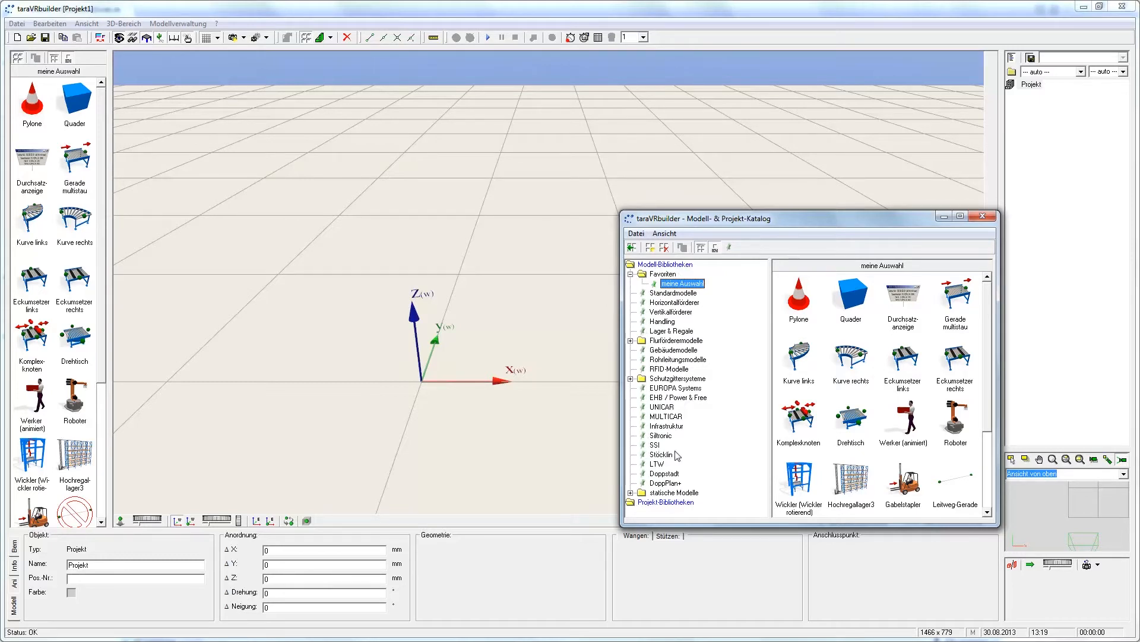
click(675, 302)
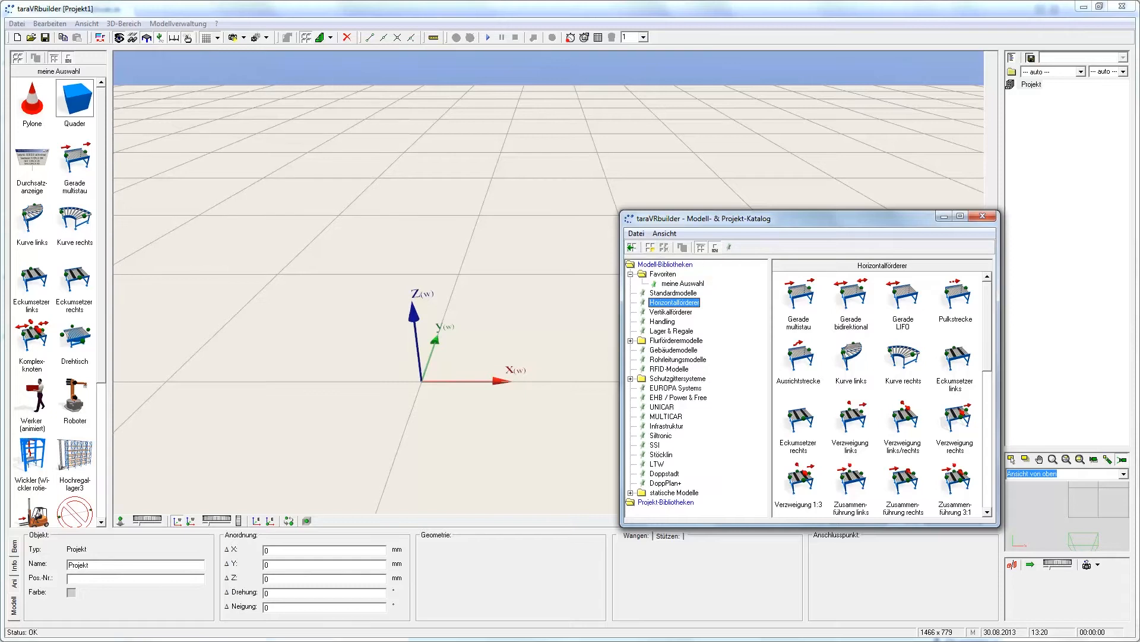
- Create a new favourites library named bib01
click(631, 247)
text(bib01)
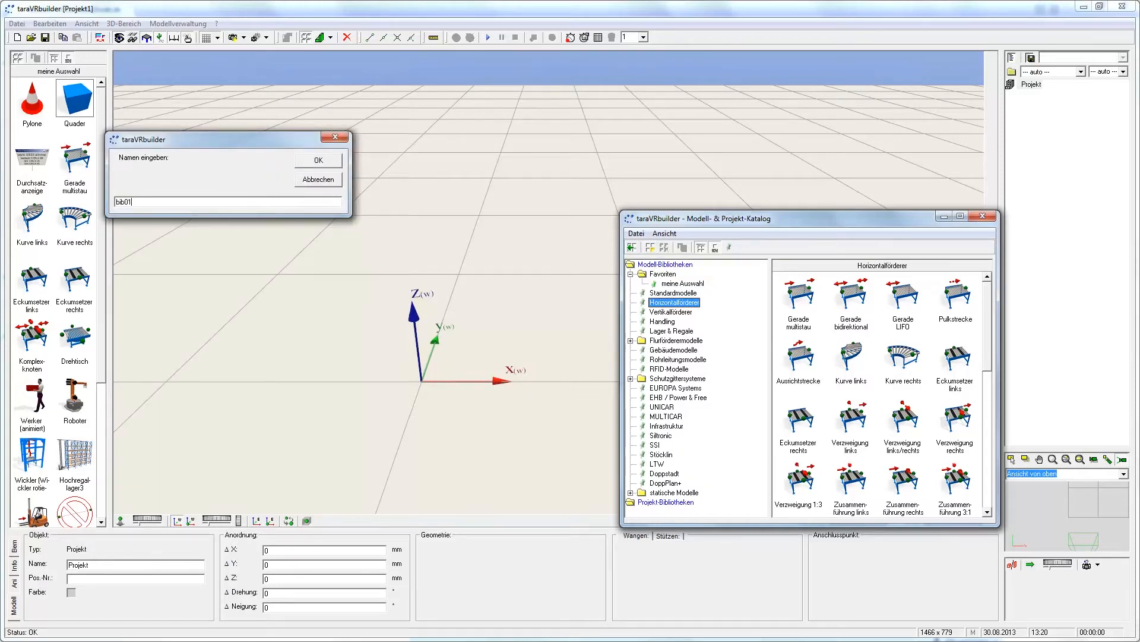
key(Return)
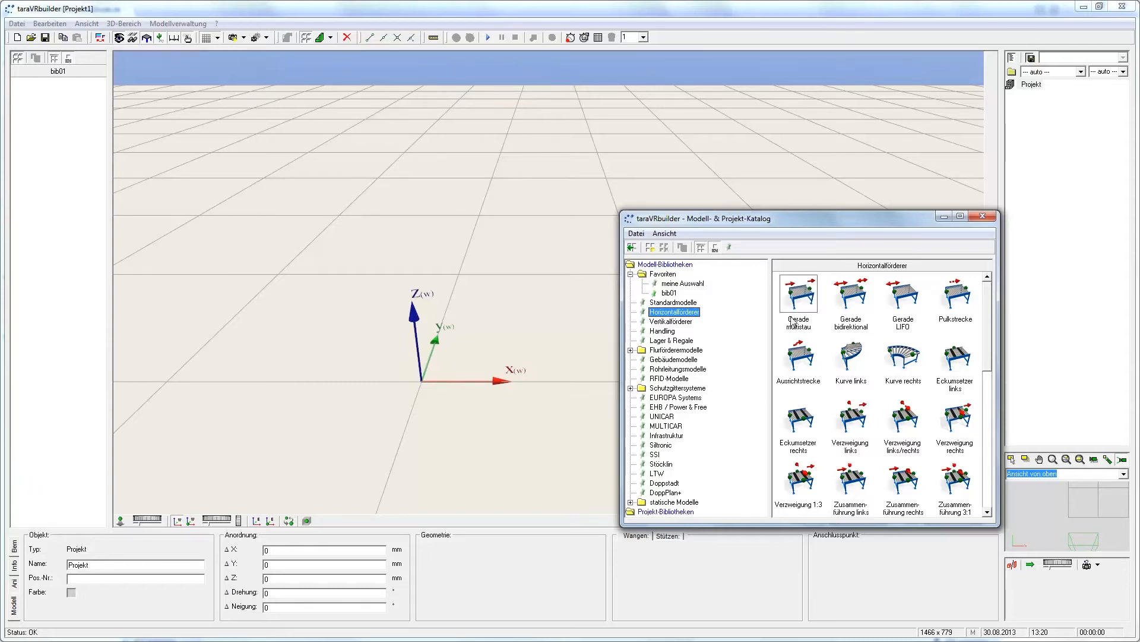
- Add Gerade multistau, Gerade bidirektional, Kurve links and Kurve rechts to bib01
drag(800, 304, 83, 275)
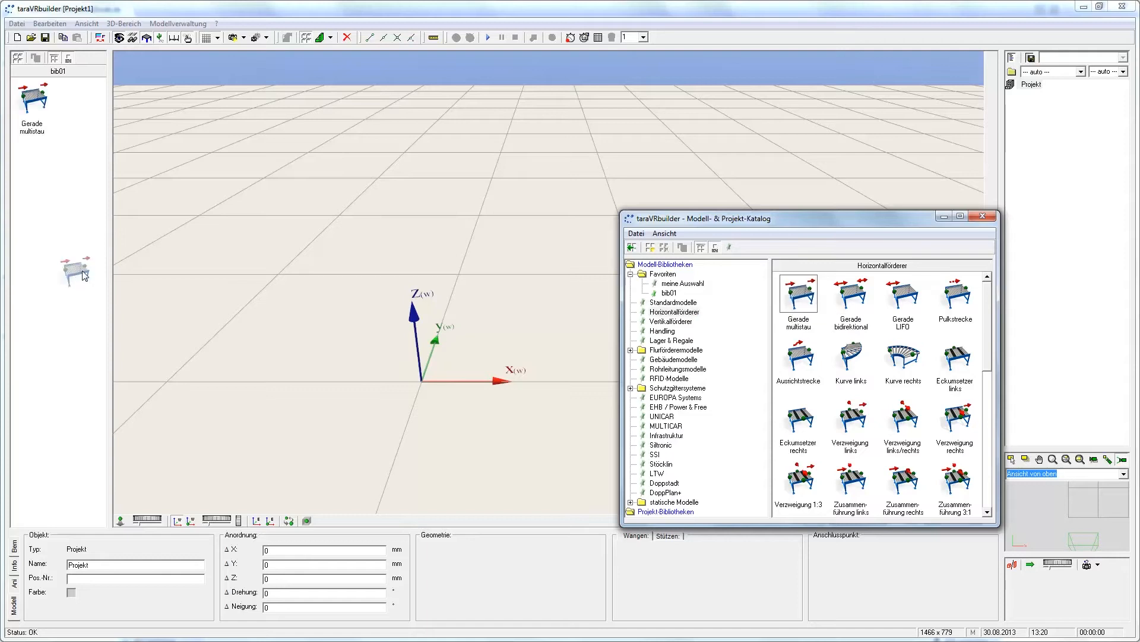
drag(853, 296, 76, 303)
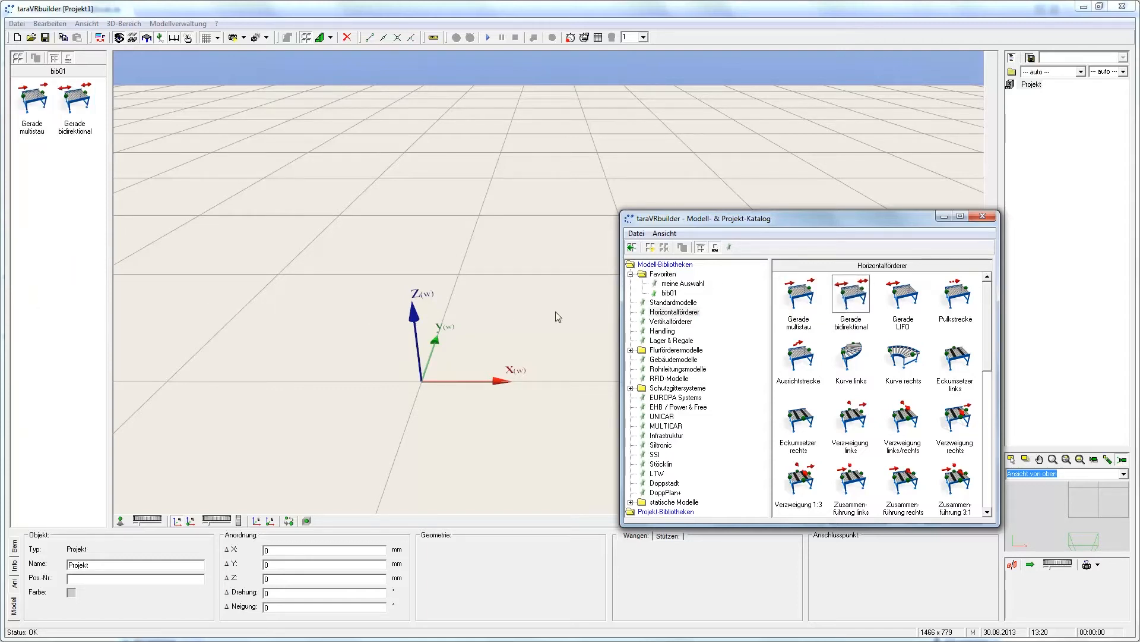
drag(851, 357, 86, 329)
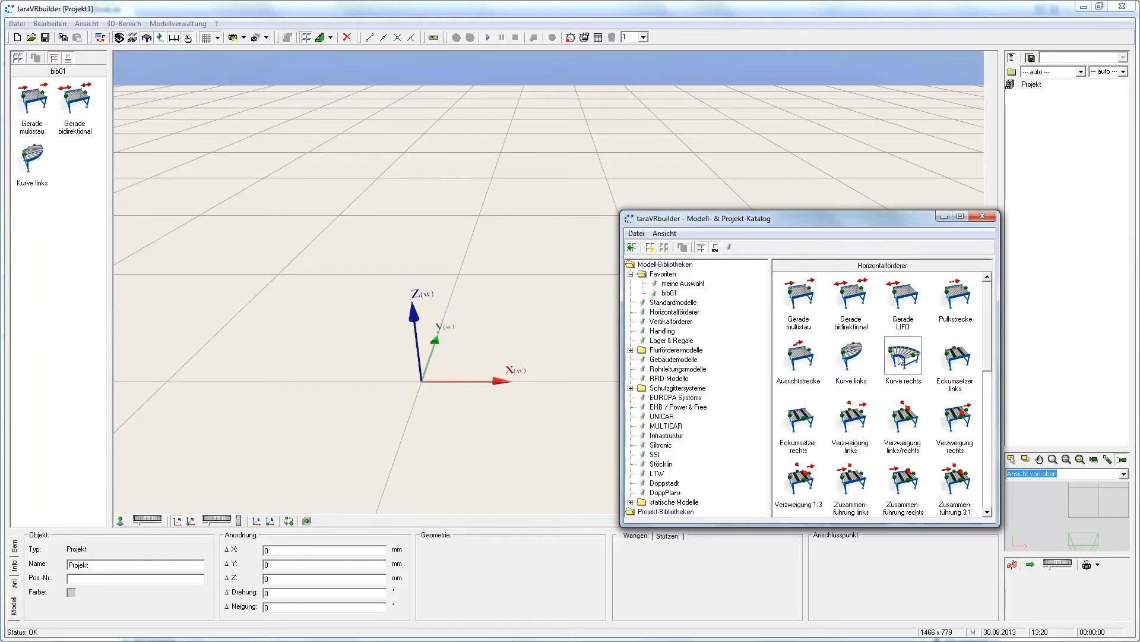
drag(903, 360, 74, 160)
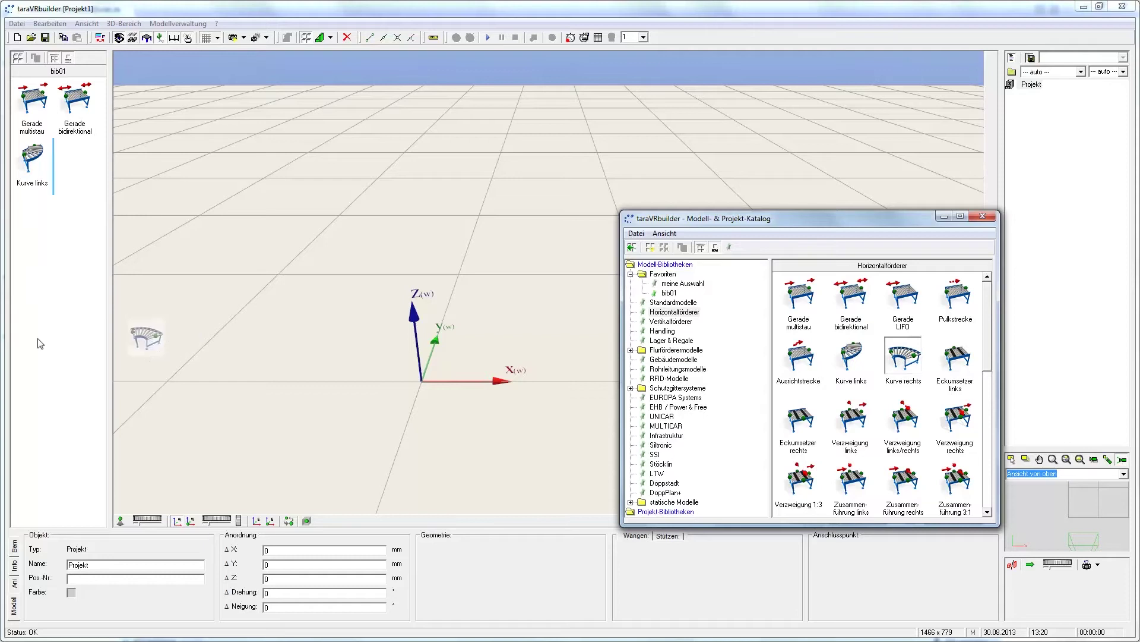
- Add the Roboter, Werker (animiert) and Hochregallager3 models to bib01
click(663, 330)
drag(799, 357, 54, 222)
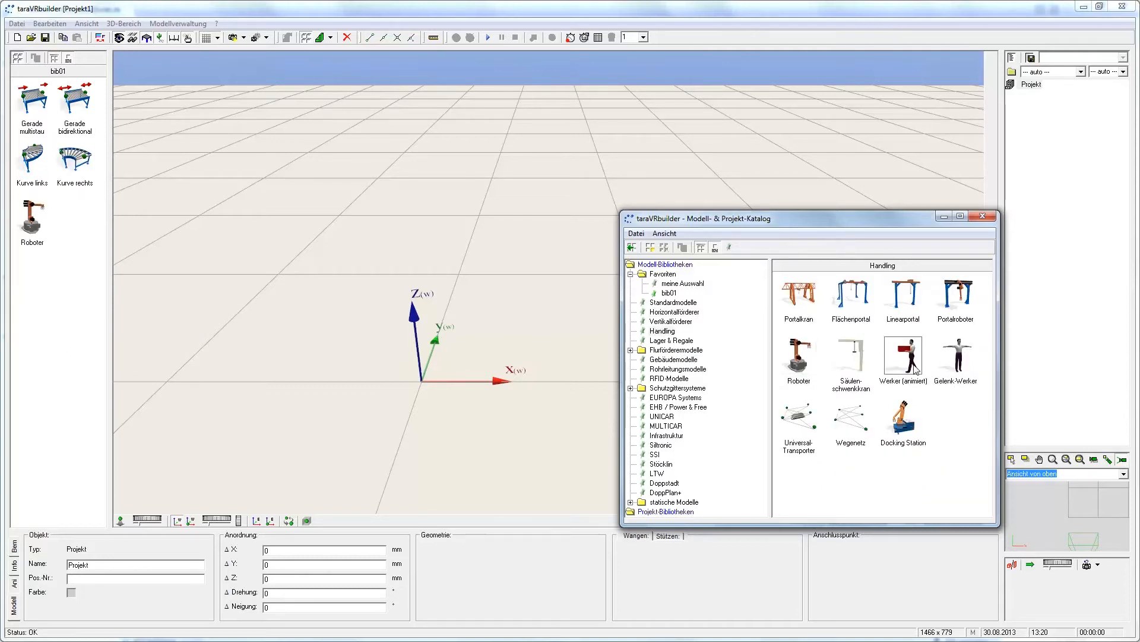
drag(902, 357, 85, 224)
click(671, 339)
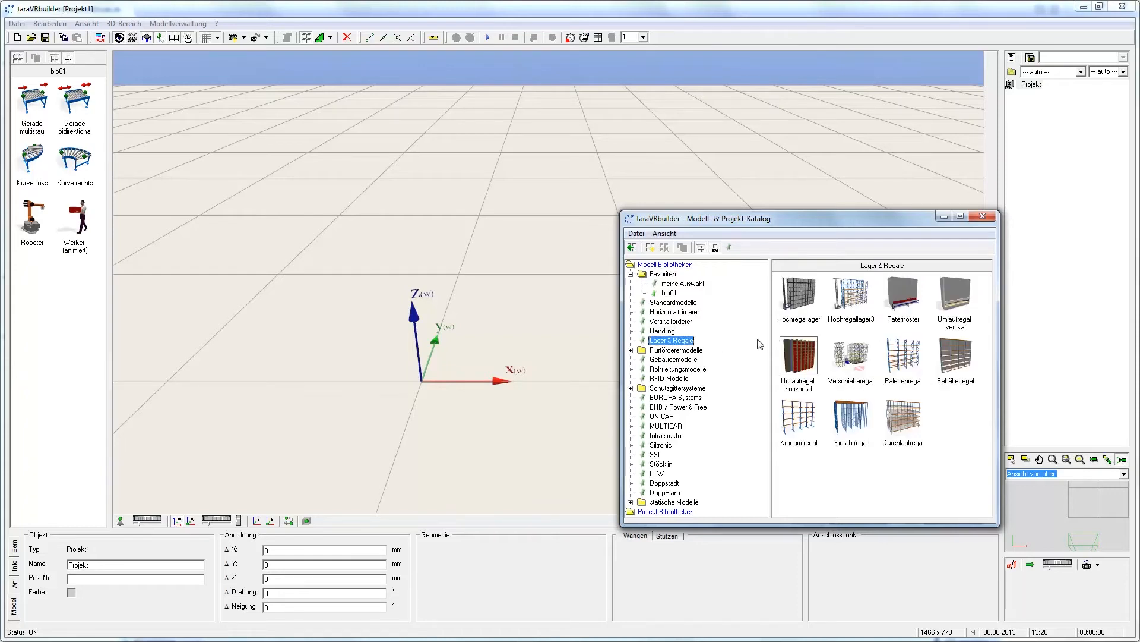
drag(852, 295, 32, 277)
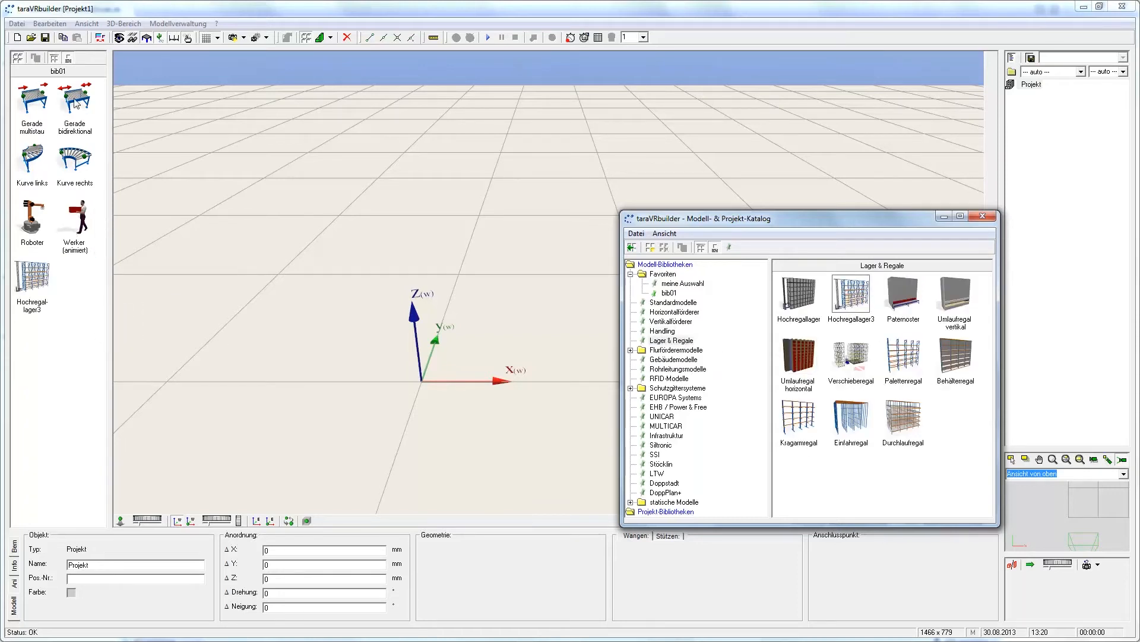
- Reorder bib01: Gerade bidirektional to the end, Werker (animiert) into the top row
drag(75, 103, 54, 294)
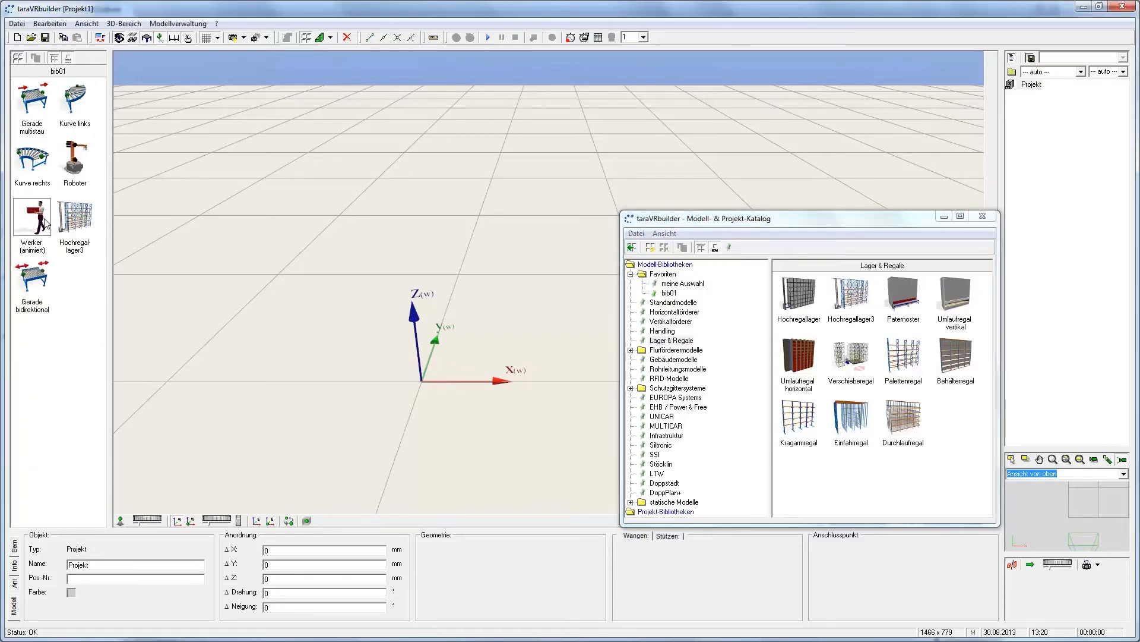
drag(32, 218, 76, 102)
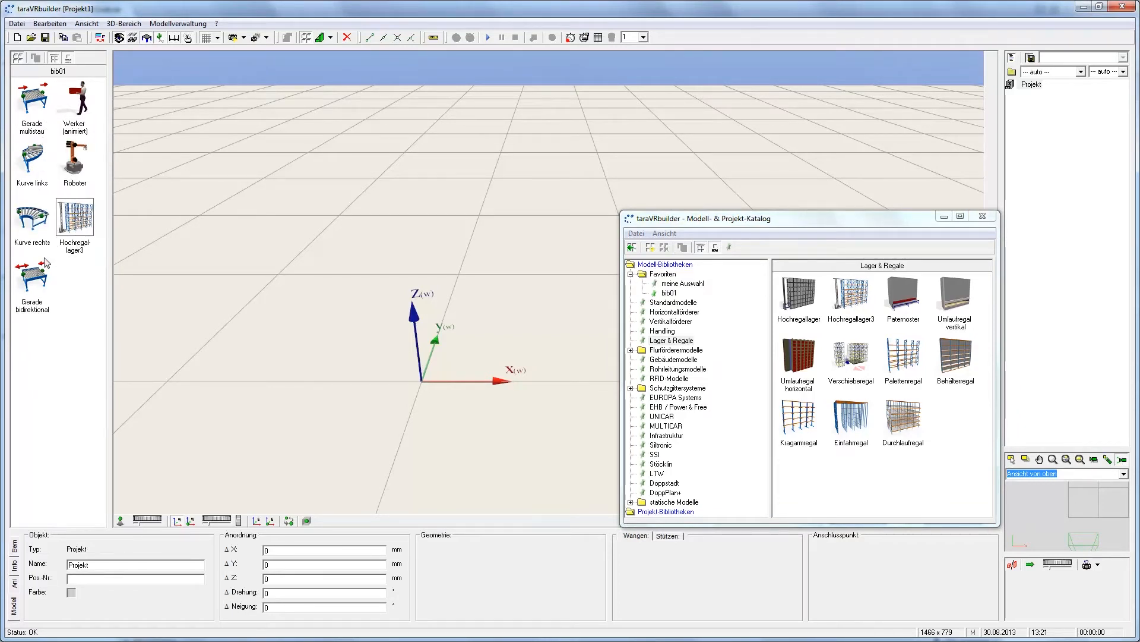
- Remove Gerade bidirektional from bib01 and show the Horizontalförderer models again
right_click(42, 284)
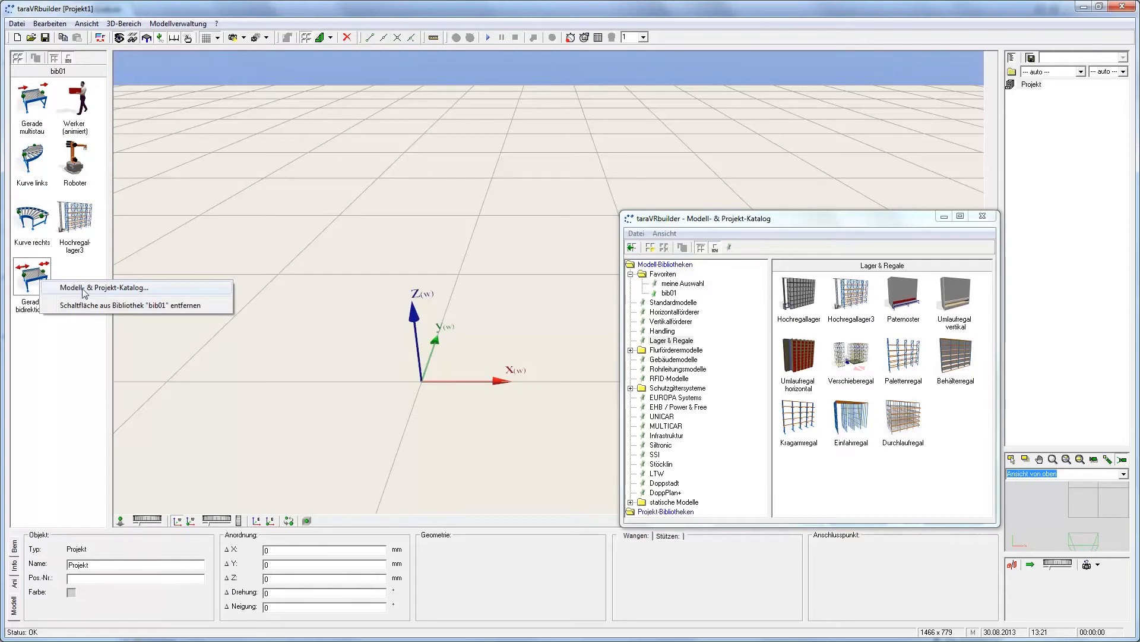
click(92, 310)
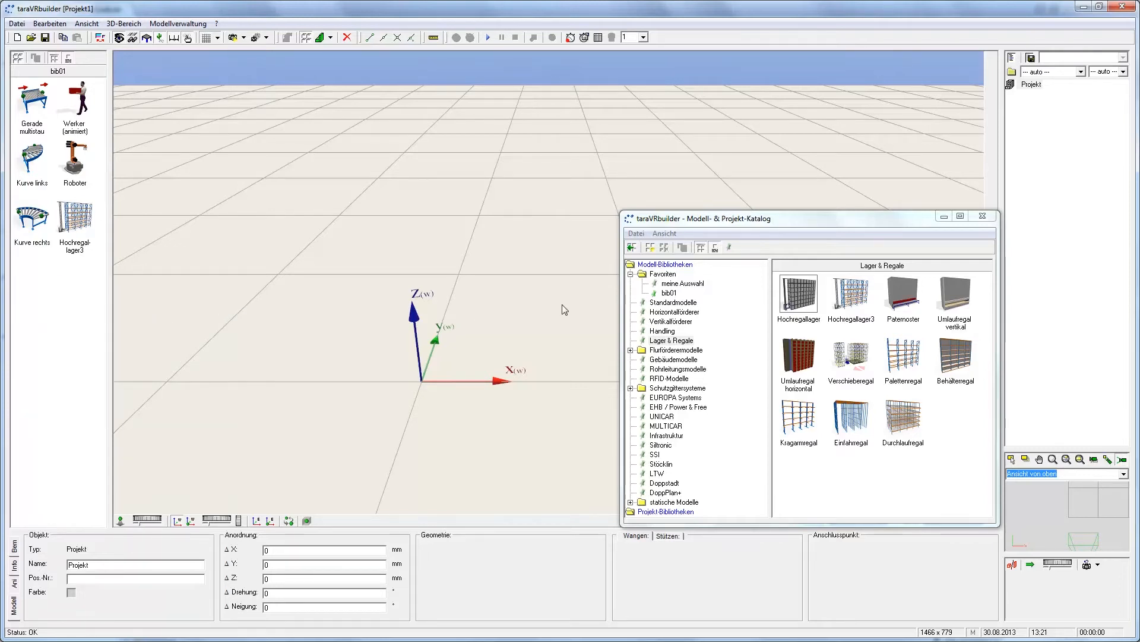
click(673, 302)
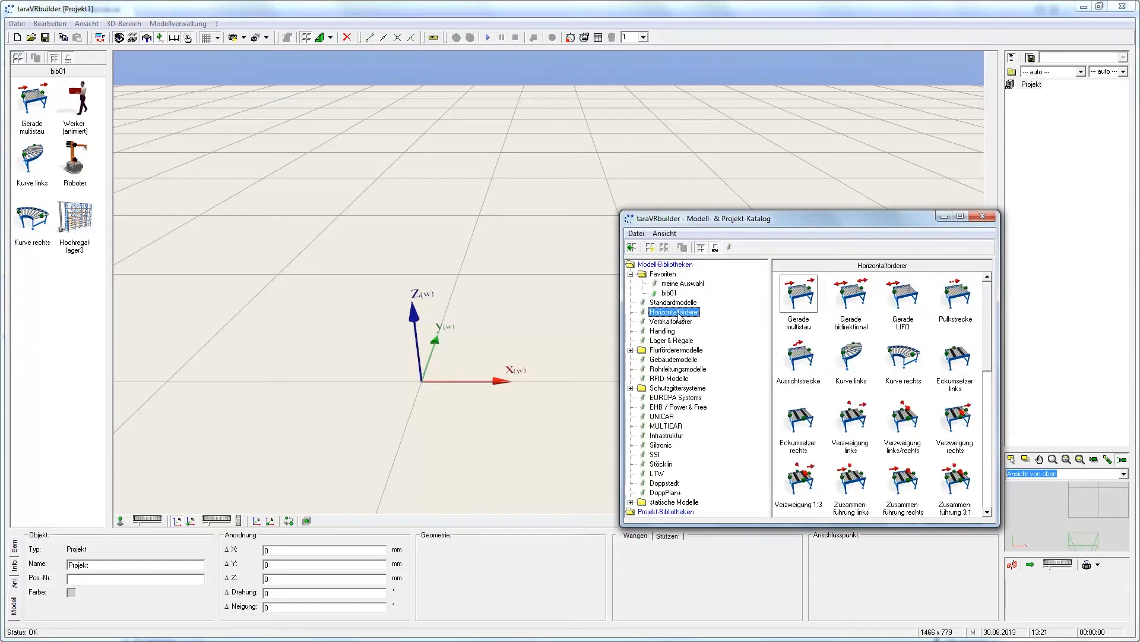
- Insert a Gerade multistau conveyor, then place a second one 10000 mm further along the floor
double_click(799, 297)
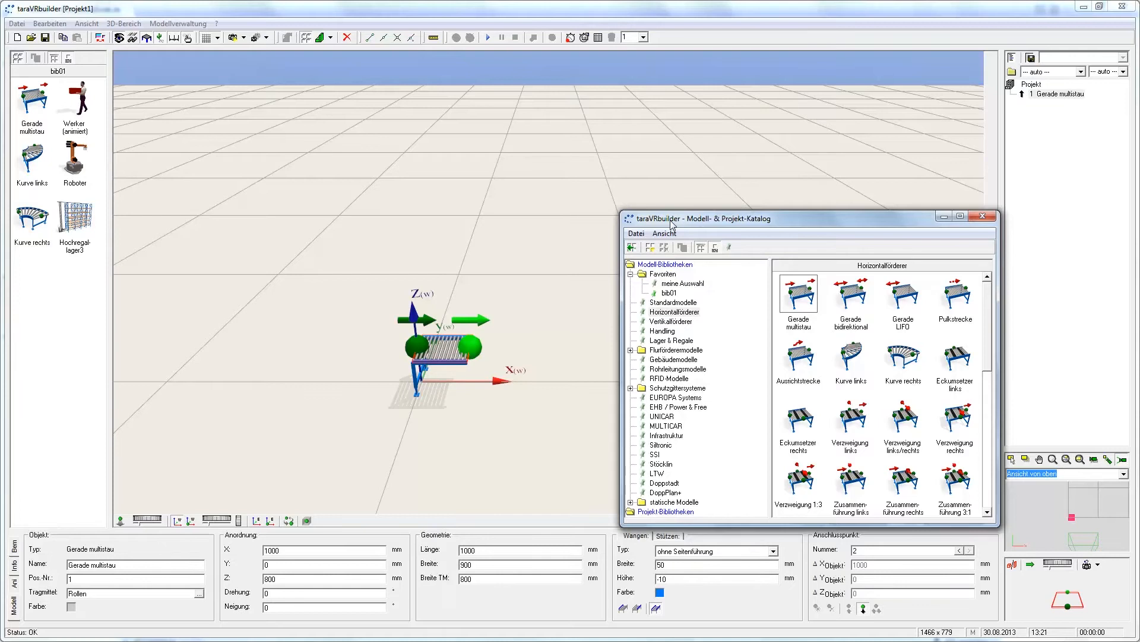
drag(886, 218, 970, 243)
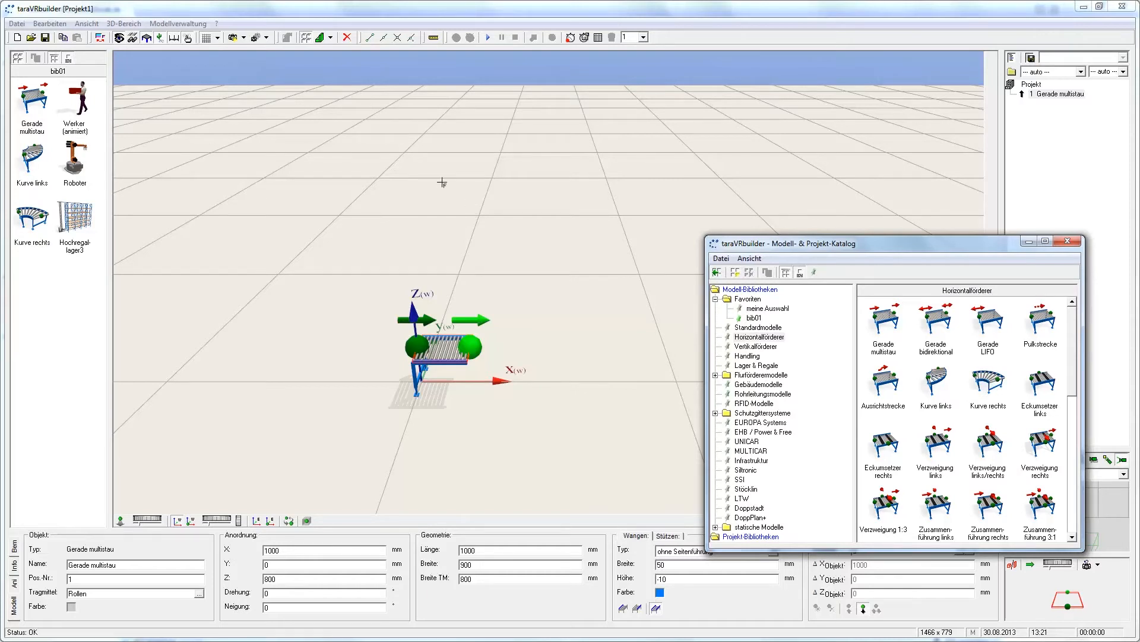
click(398, 38)
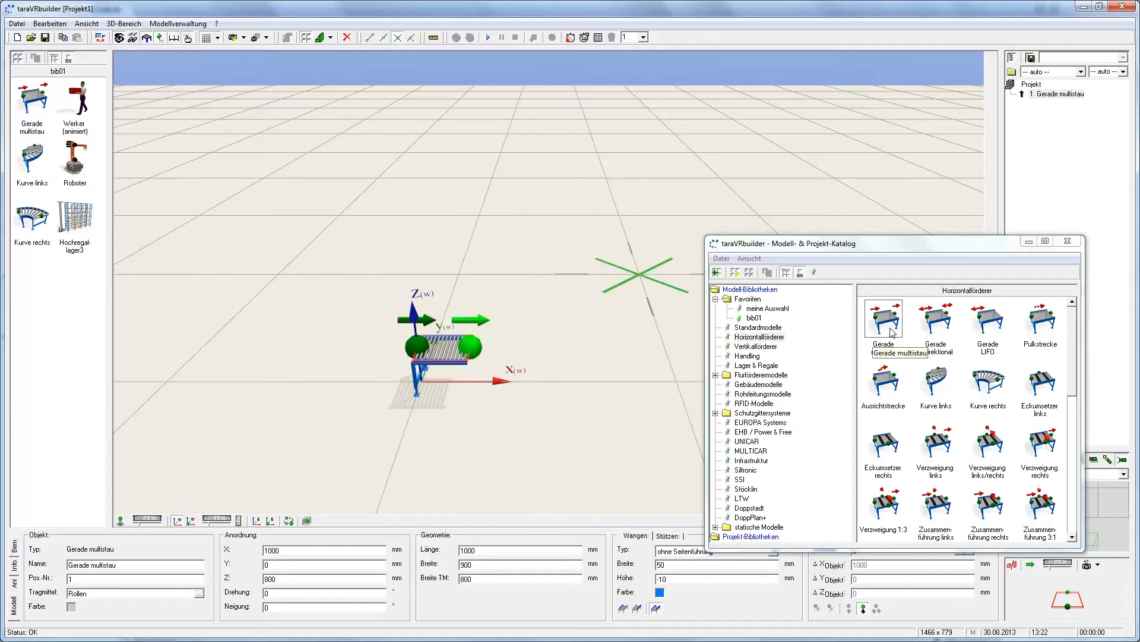
drag(891, 325, 510, 226)
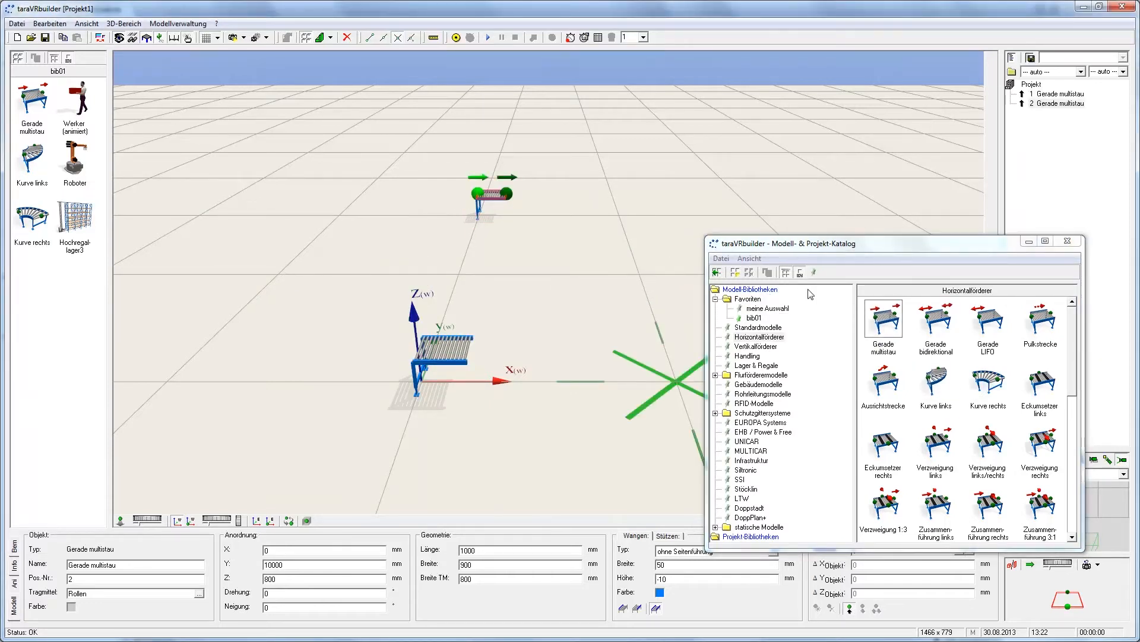
- Choose the Pfeiler pillar from the Gebäudemodelle and zoom the view over the floor
drag(790, 246, 856, 226)
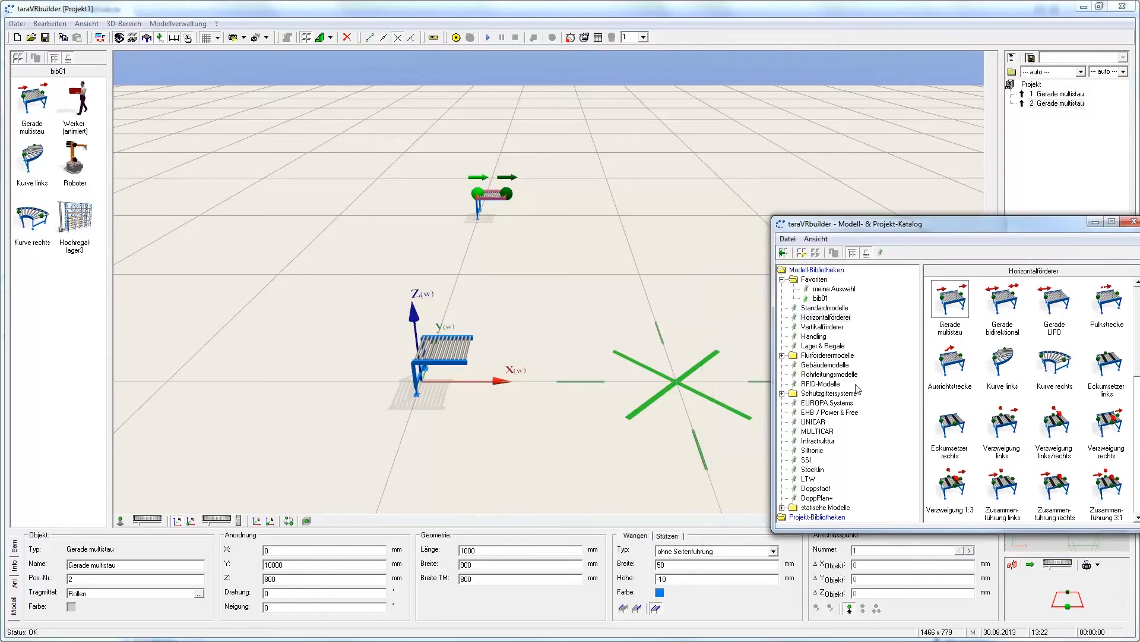
click(825, 364)
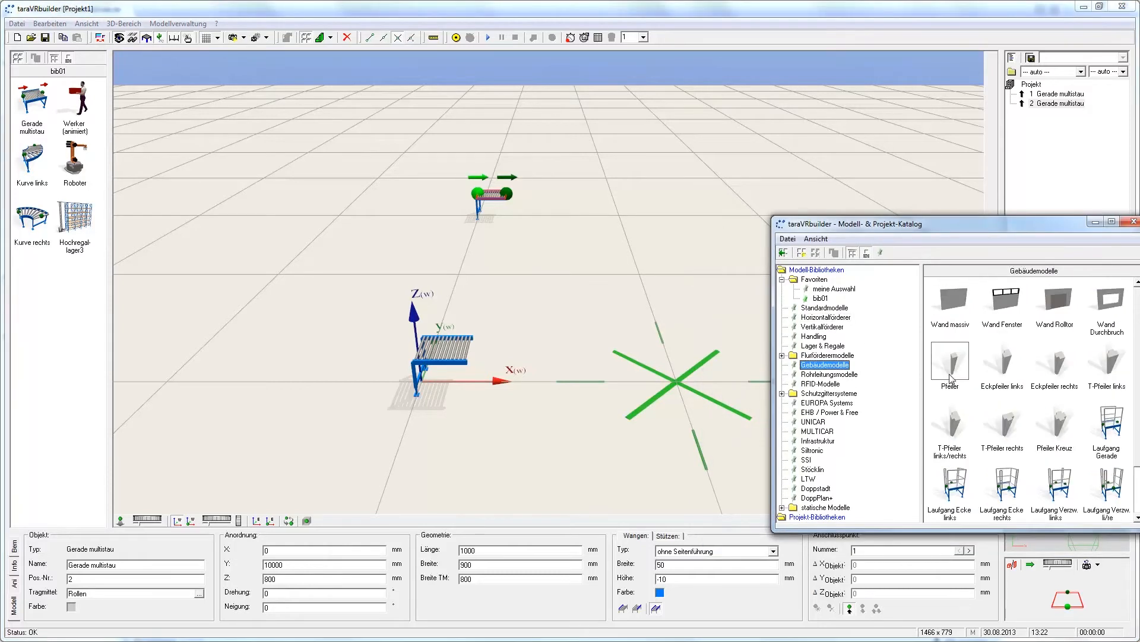
click(951, 366)
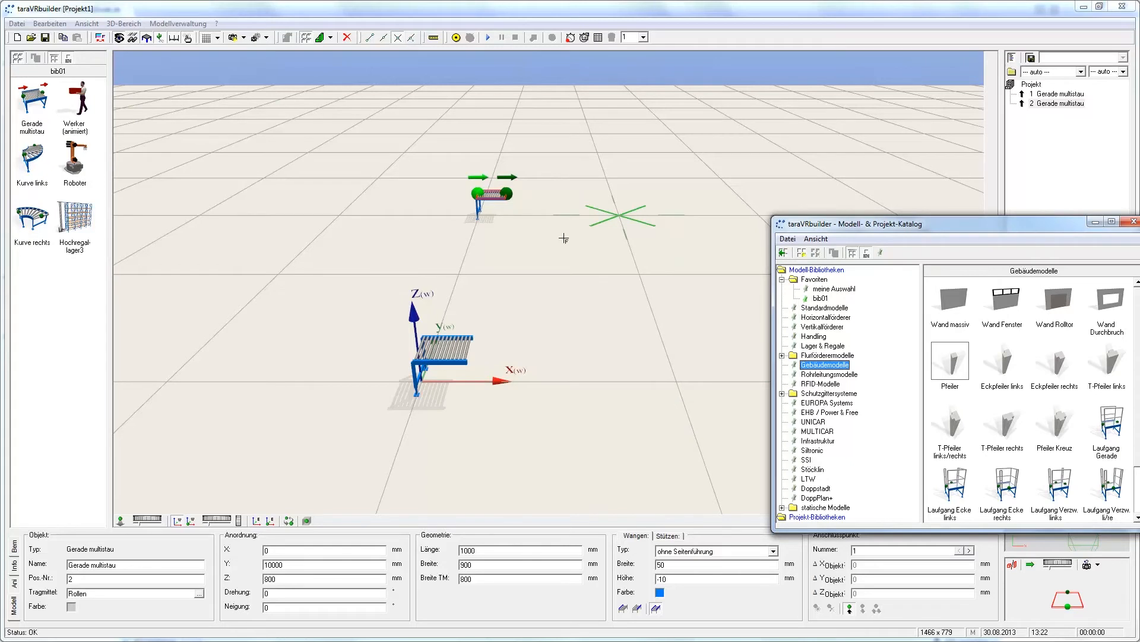
scroll(565, 239, up, 3)
middle_drag(564, 239, 753, 384)
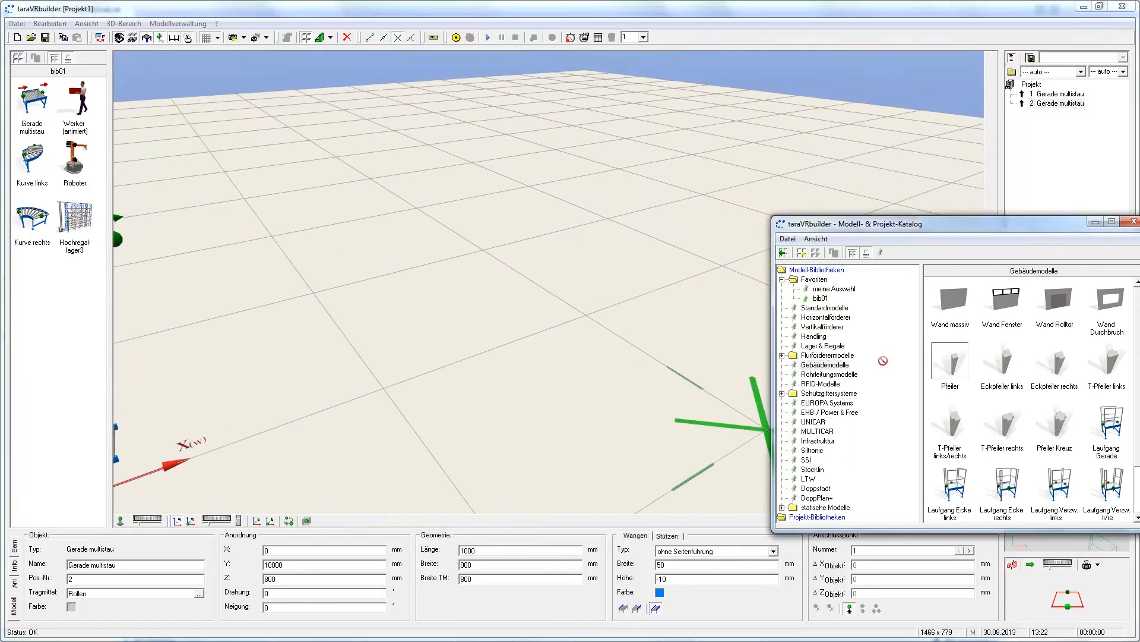
- Place eight Pfeiler pillars across the floor behind the conveyors
click(373, 177)
click(420, 211)
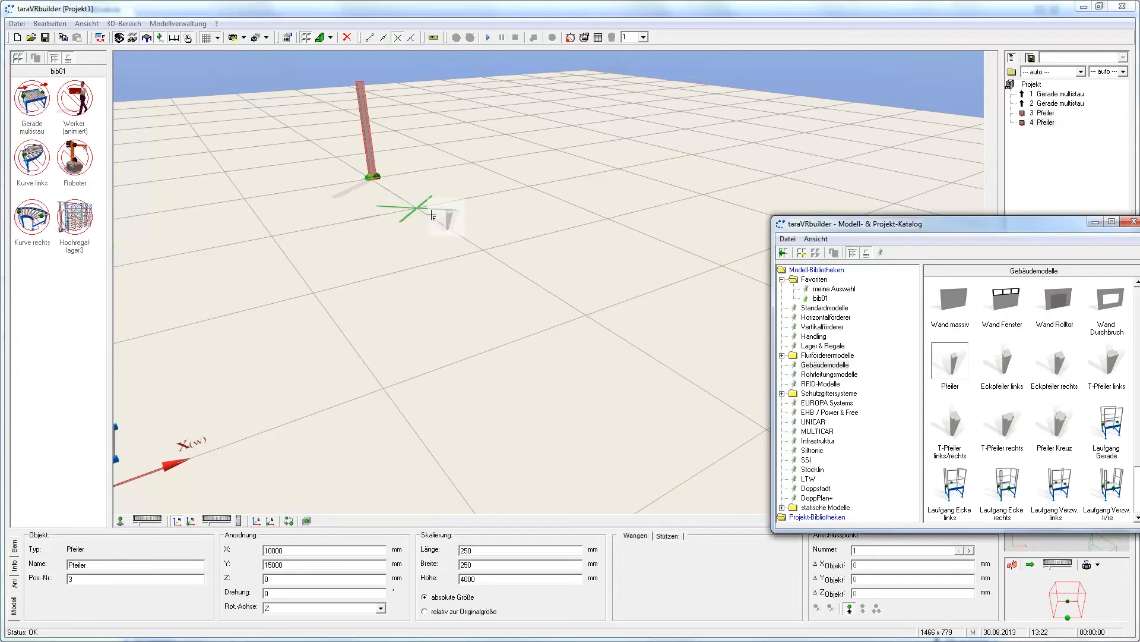
click(481, 250)
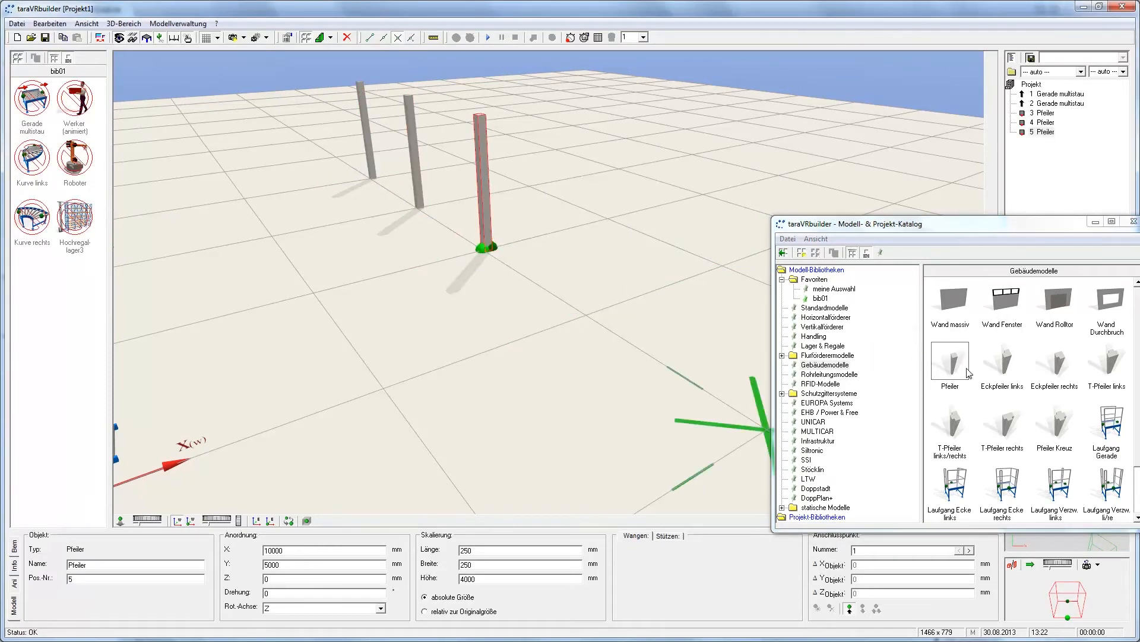
click(595, 311)
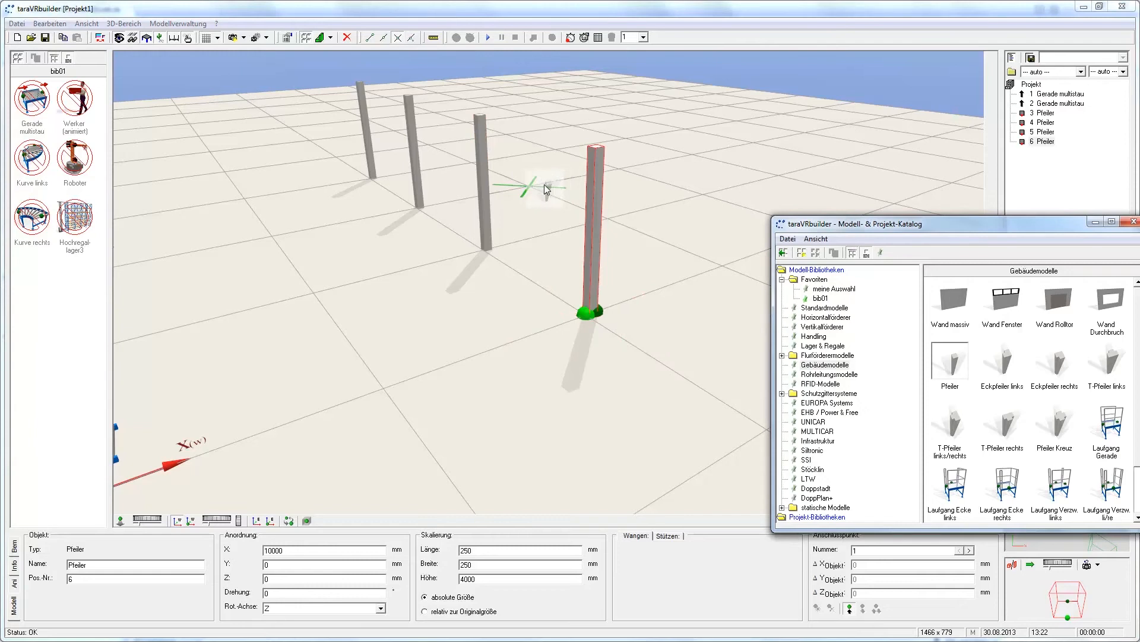
click(533, 188)
click(613, 215)
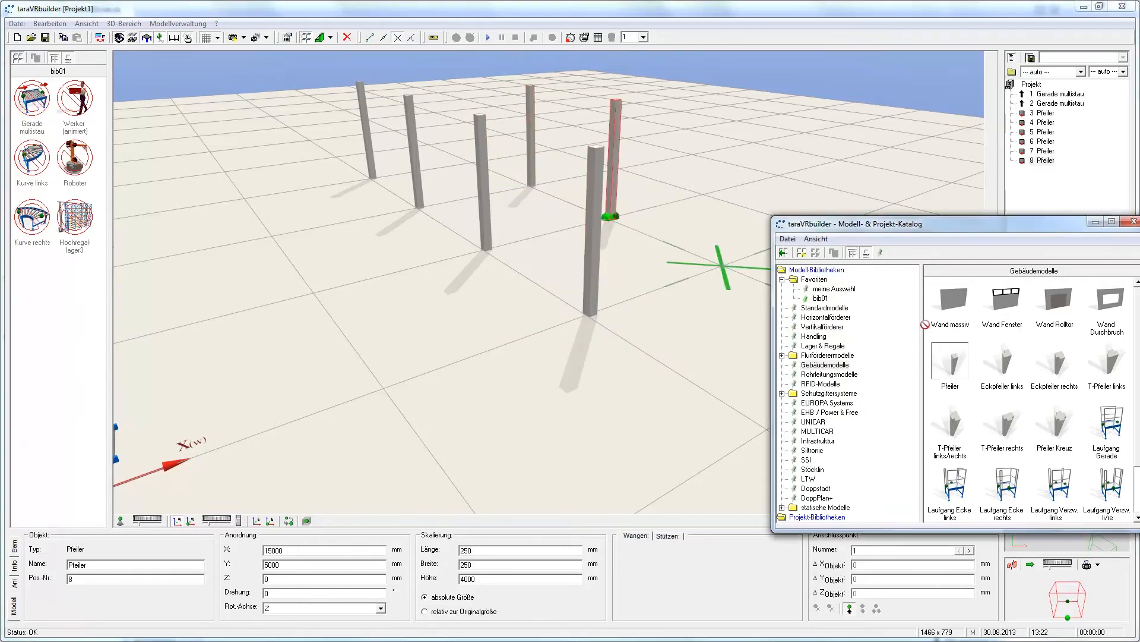
click(706, 195)
click(796, 171)
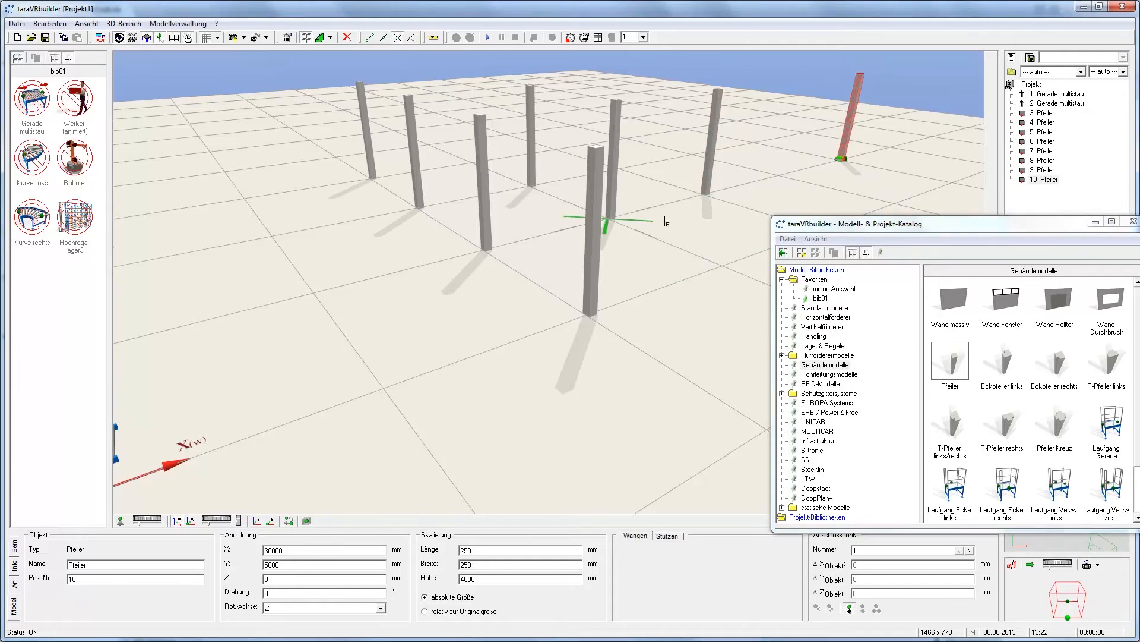
middle_drag(683, 221, 531, 181)
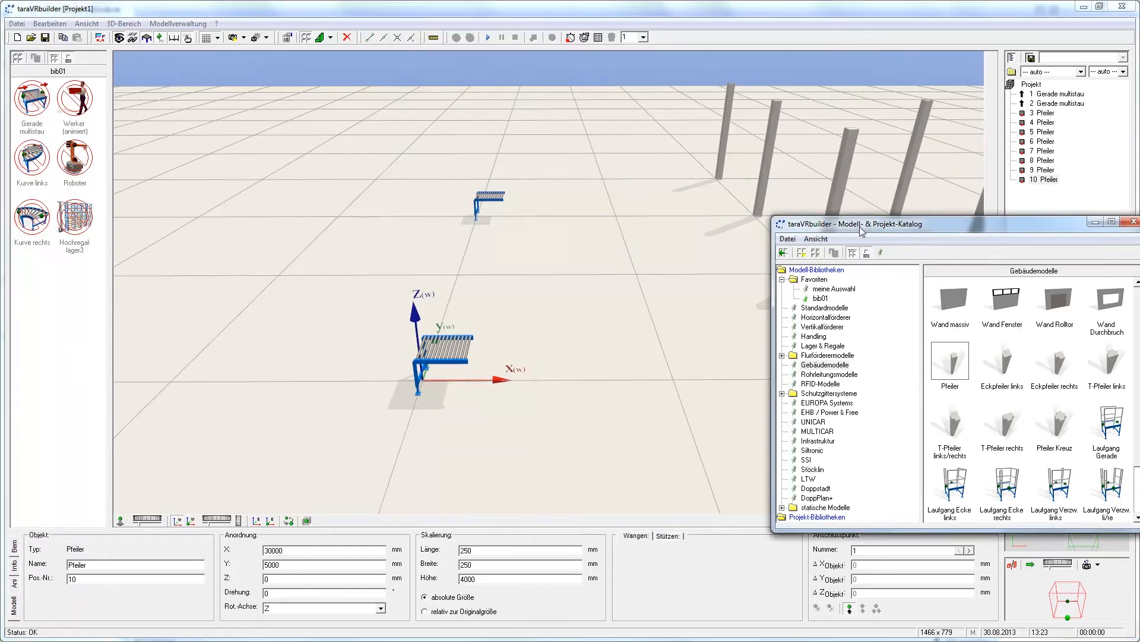
- Attach a new Gerade multistau section to the end of the straight conveyor near the origin
drag(866, 224, 817, 203)
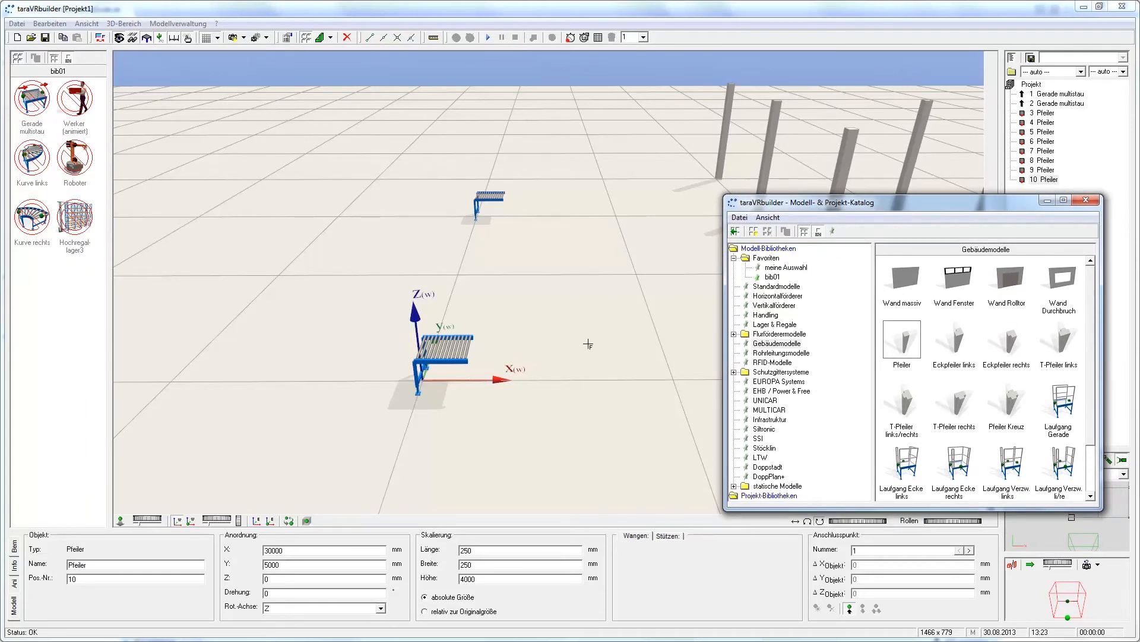
click(471, 345)
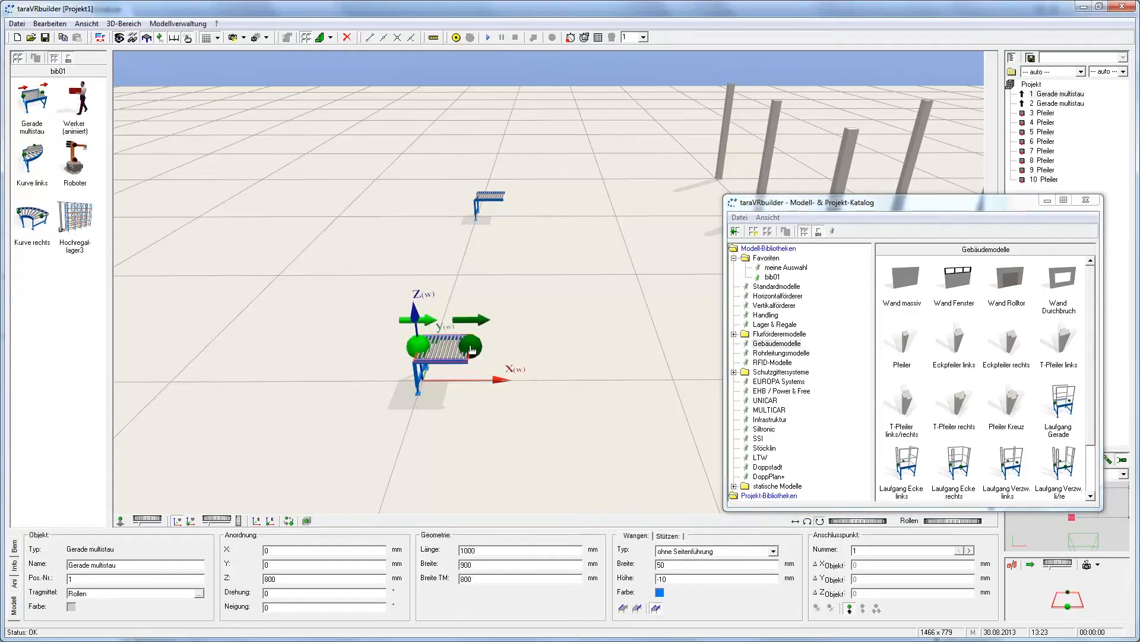
click(471, 344)
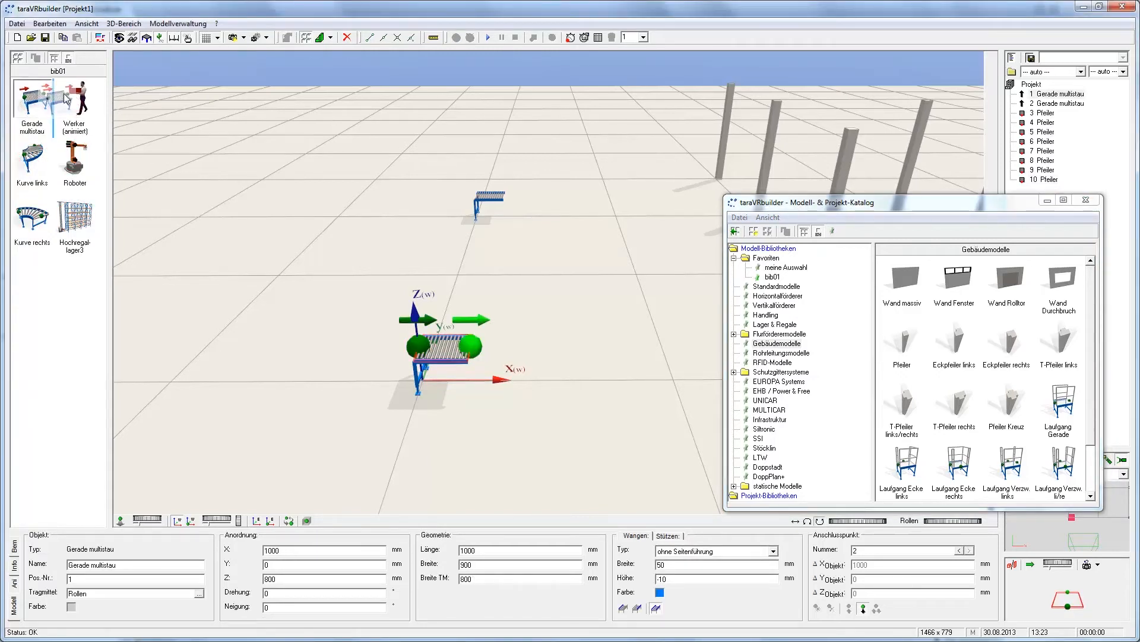
mouse_move(33, 100)
mouse_down()
mouse_move(334, 98)
mouse_move(524, 185)
mouse_move(506, 203)
mouse_up()
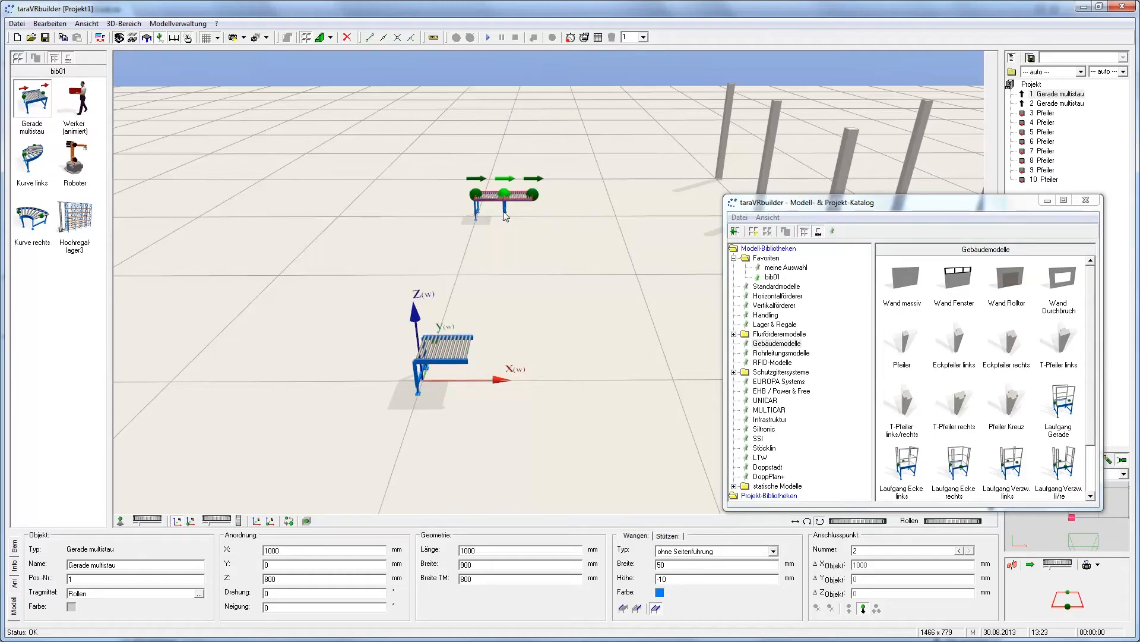
drag(505, 204, 477, 372)
click(477, 372)
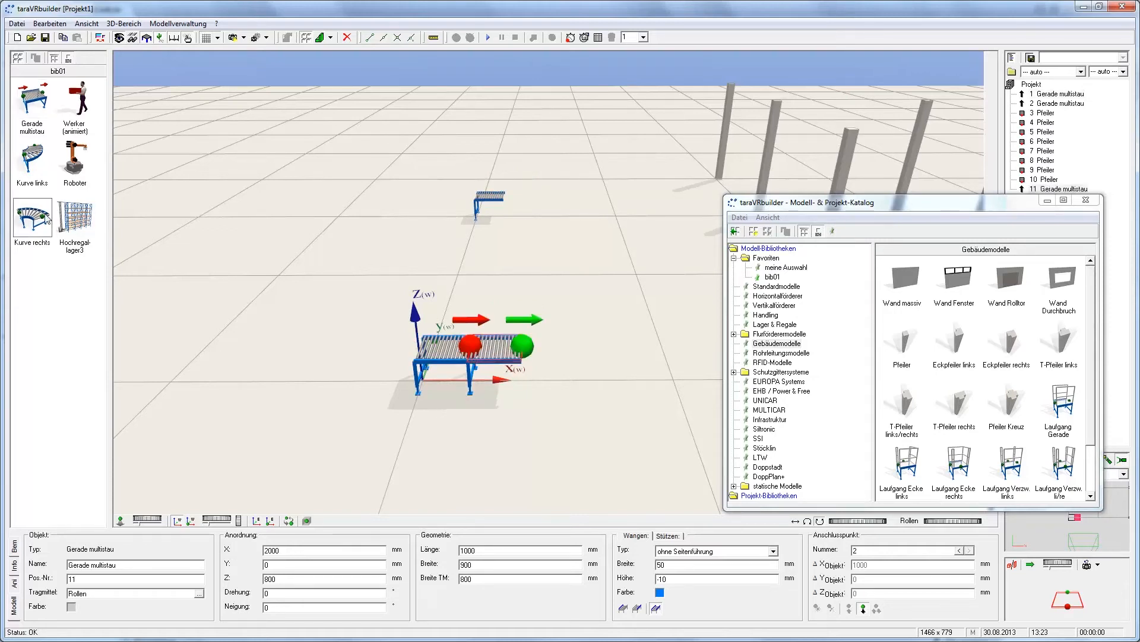
- Append a Kurve links curve and a further Gerade multistau section at the curve's end
double_click(33, 161)
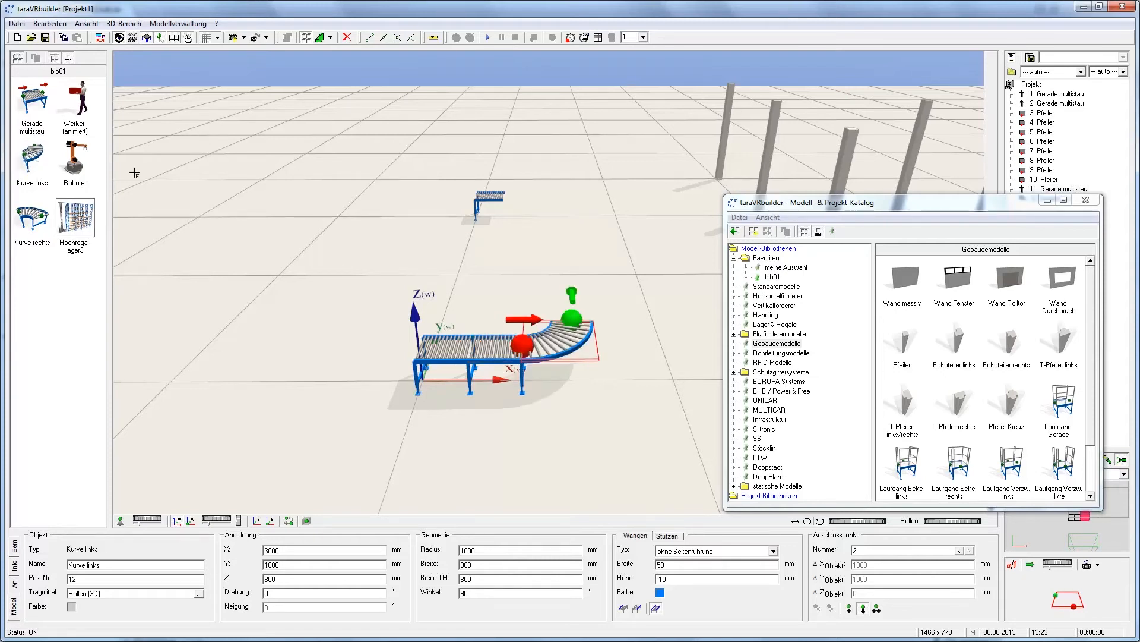
click(41, 101)
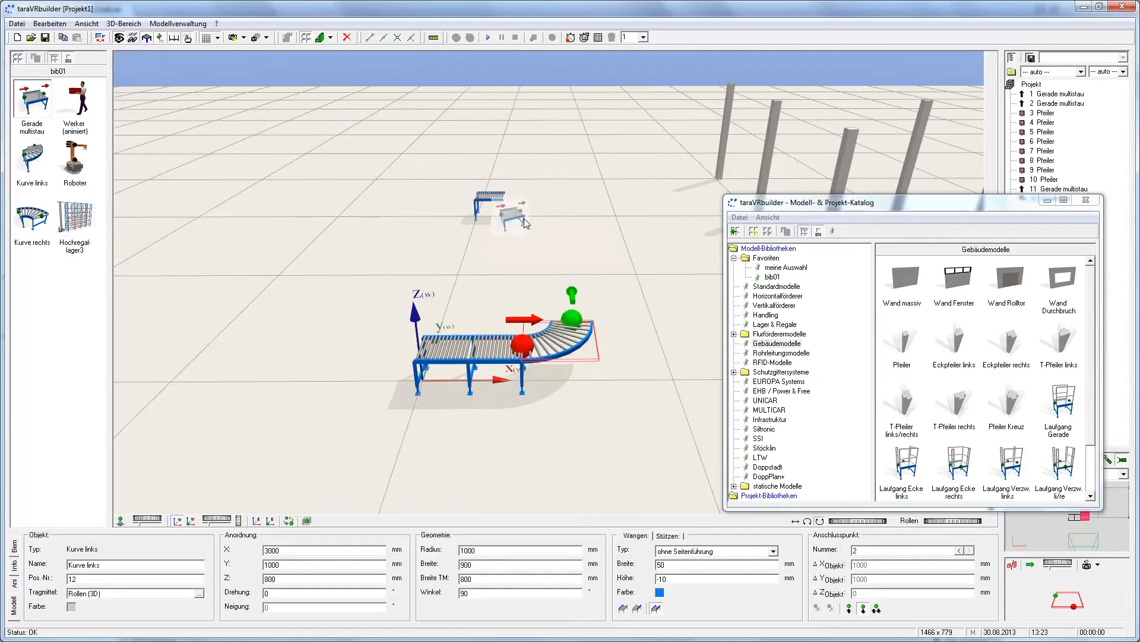
mouse_move(33, 102)
mouse_down()
mouse_move(571, 254)
mouse_move(575, 325)
mouse_up()
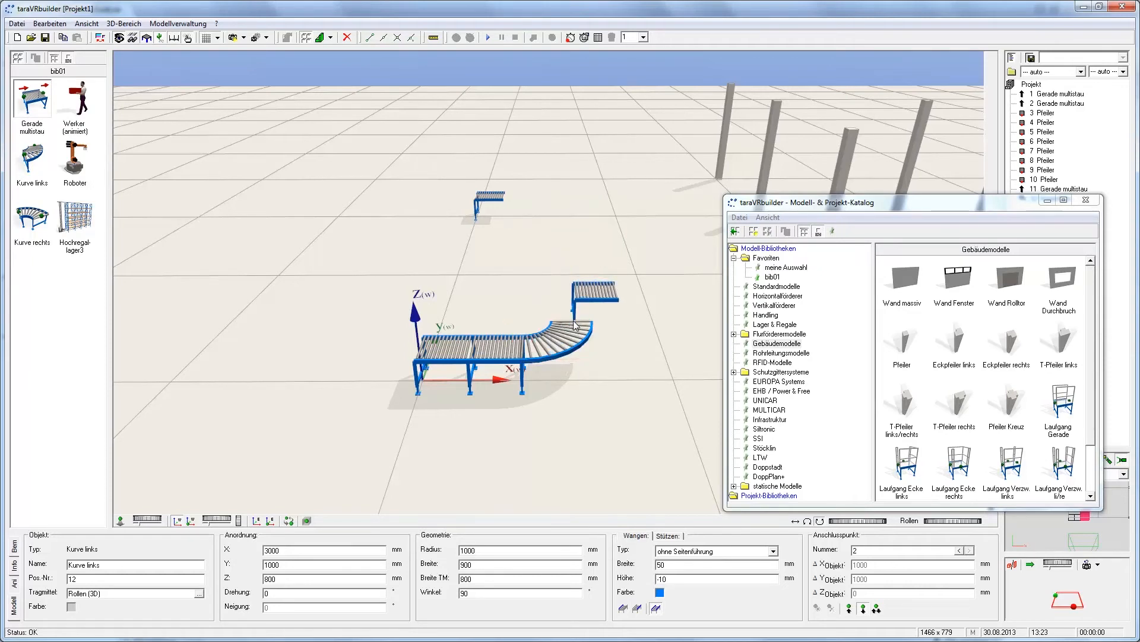
click(575, 328)
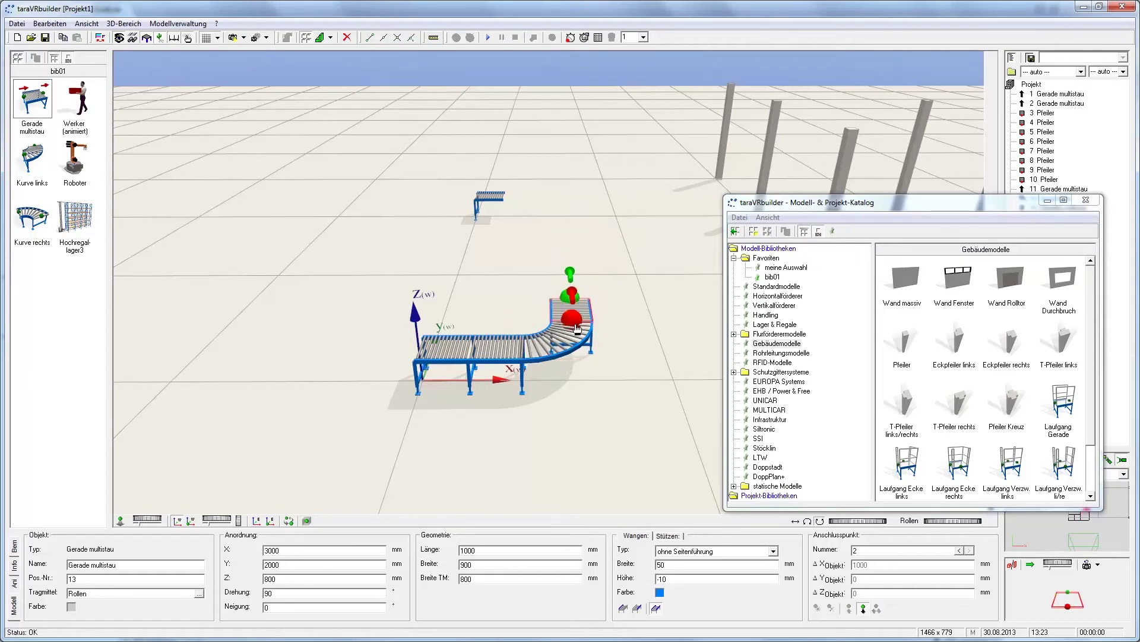
- Close the catalog window and dismiss the 3D-Bereich settings unchanged
click(1086, 202)
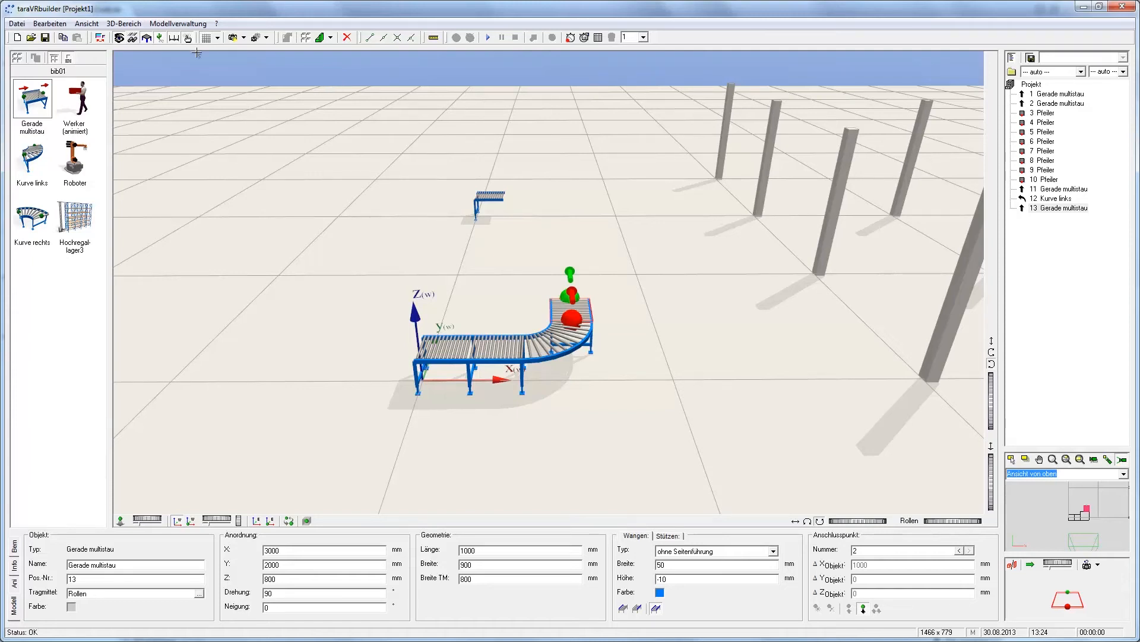
click(124, 24)
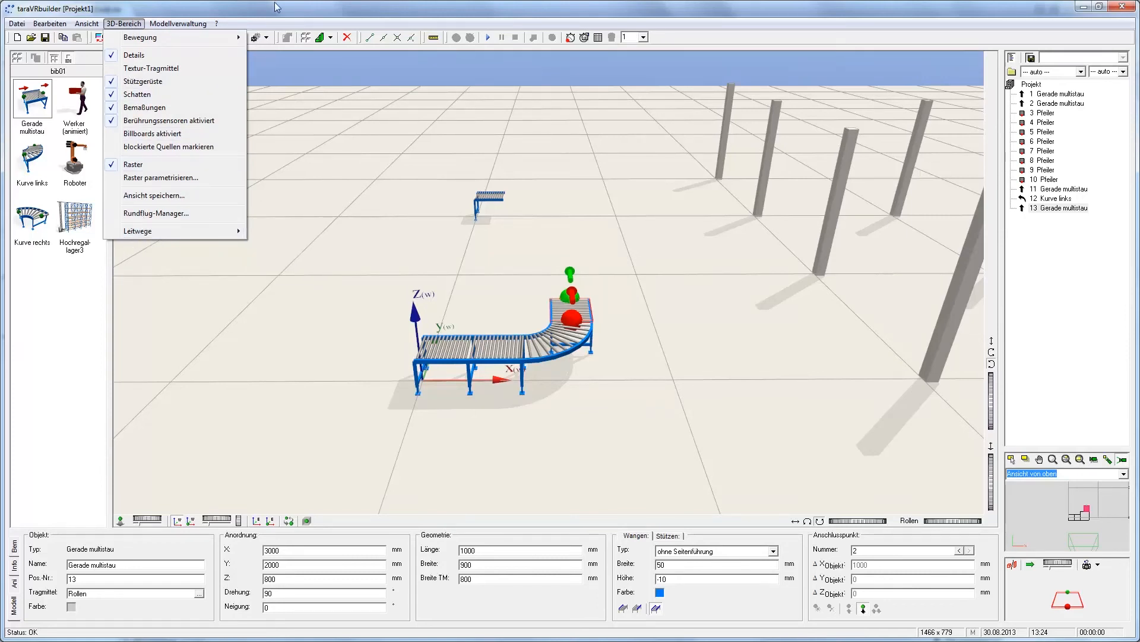
key(Escape)
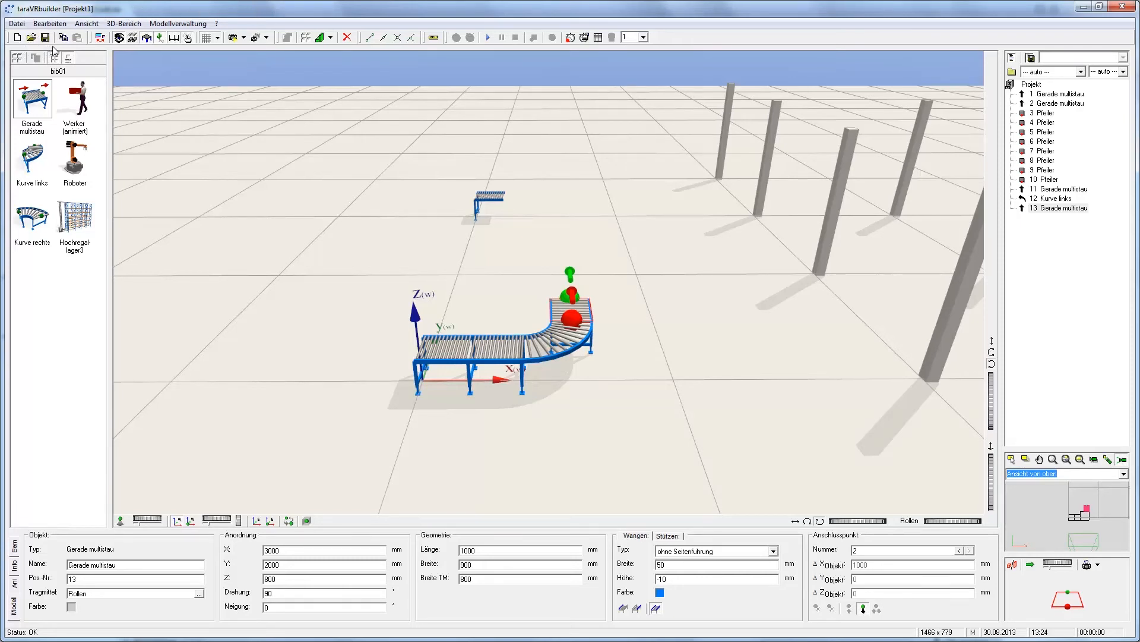
- Toggle the floor grid (Raster) off and on, then show the saved viewpoints list
click(207, 38)
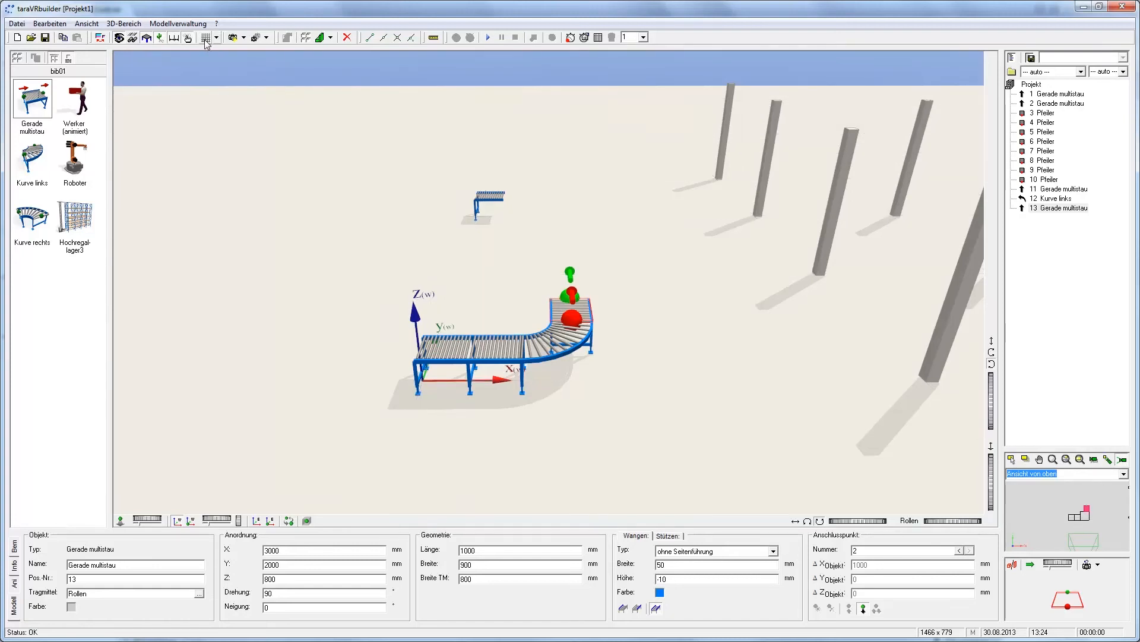
click(207, 40)
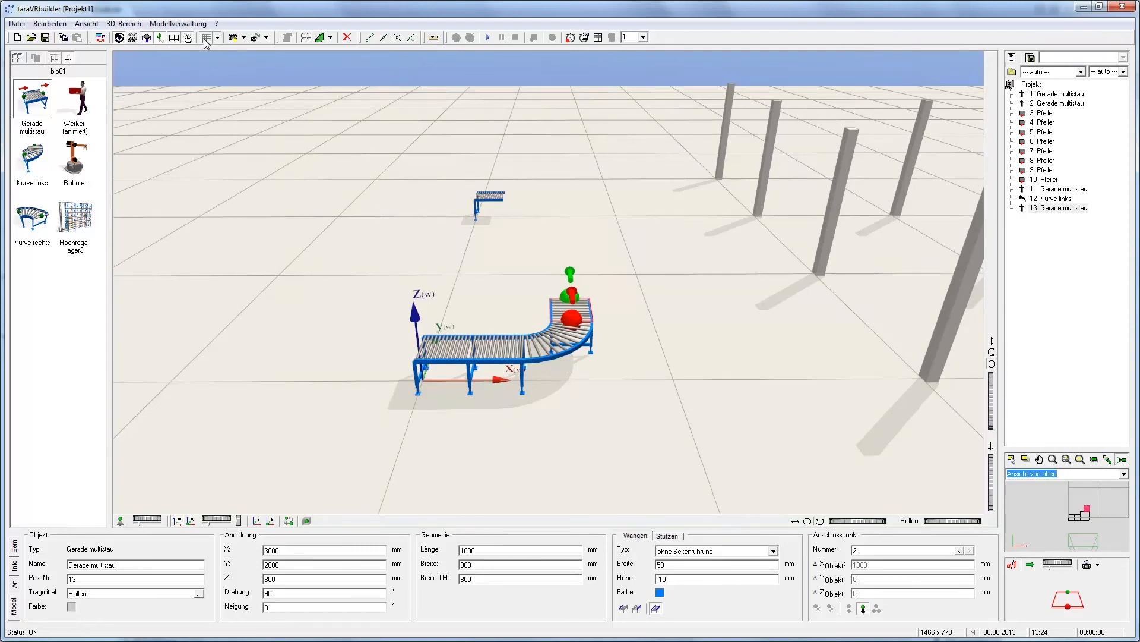
click(245, 39)
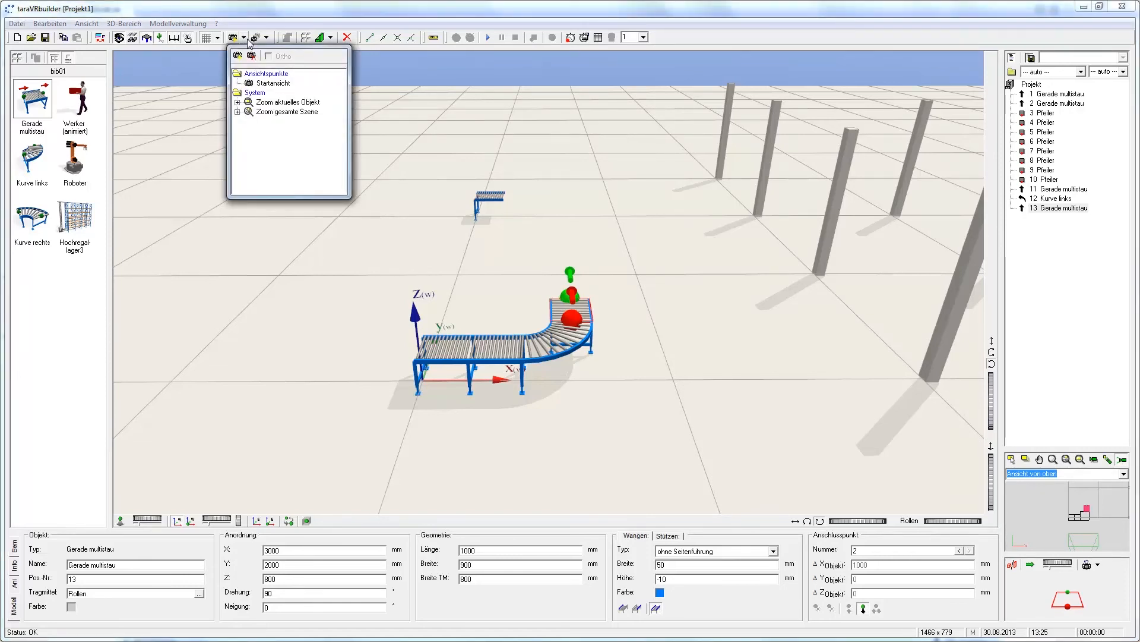
- Try the Startansicht, then view the whole scene and the current conveyor from above (Oben)
click(280, 86)
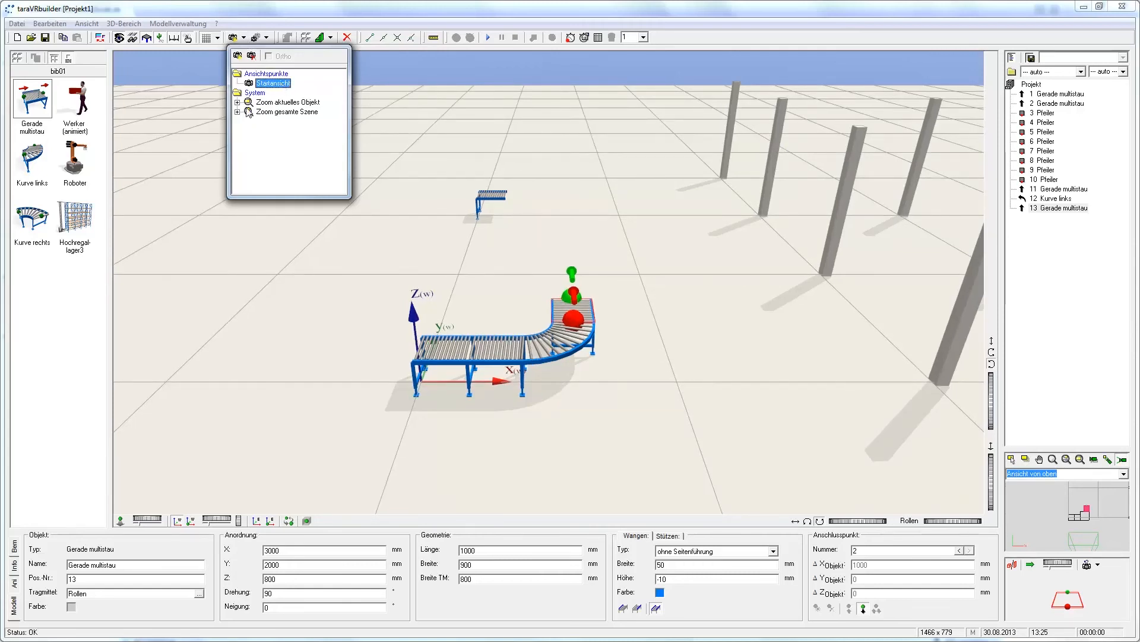
click(237, 102)
click(238, 178)
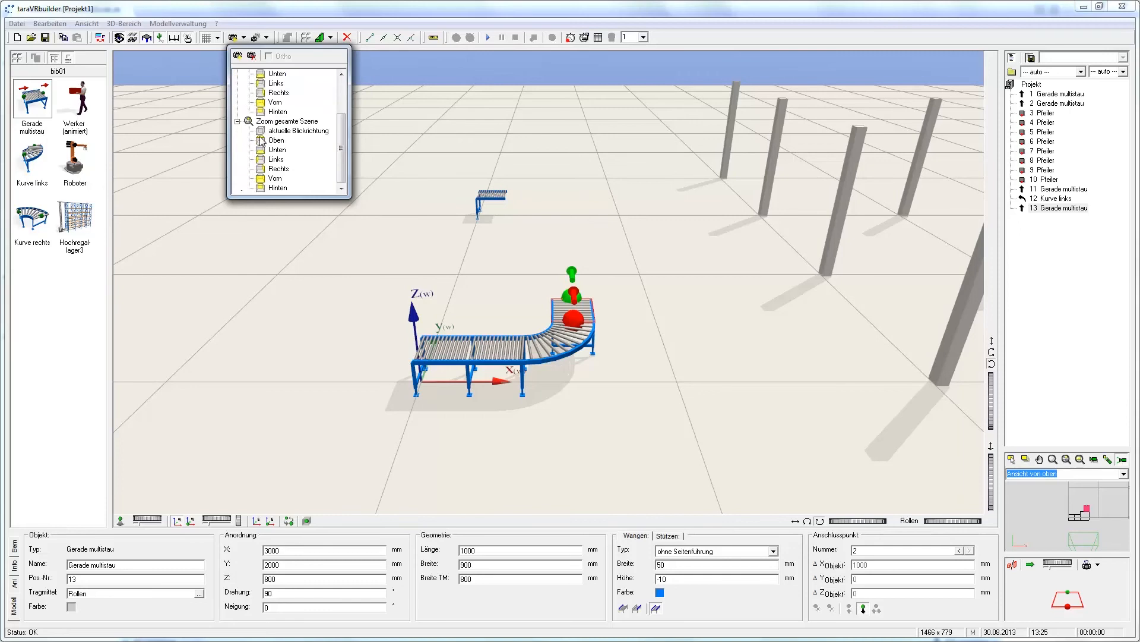
click(277, 140)
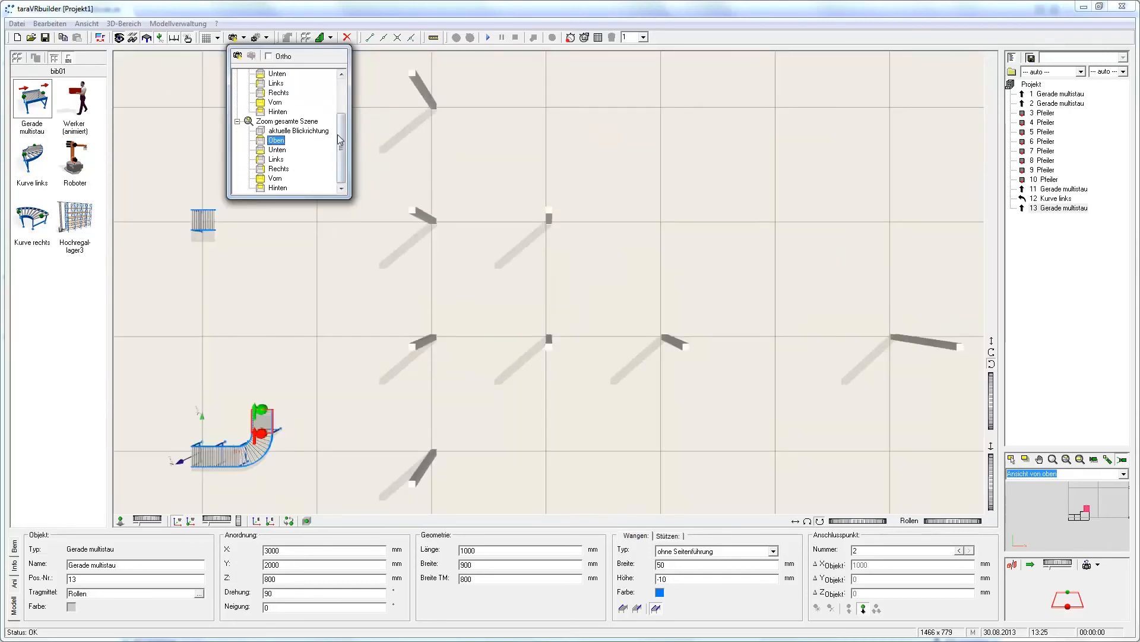
scroll(309, 134, up, 3)
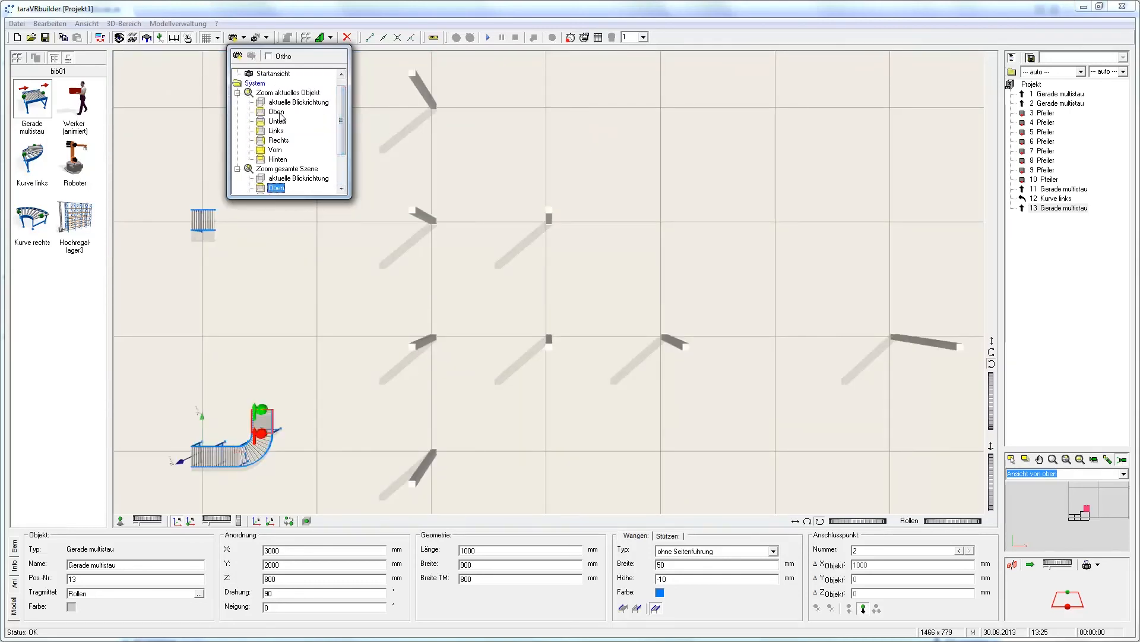
click(277, 112)
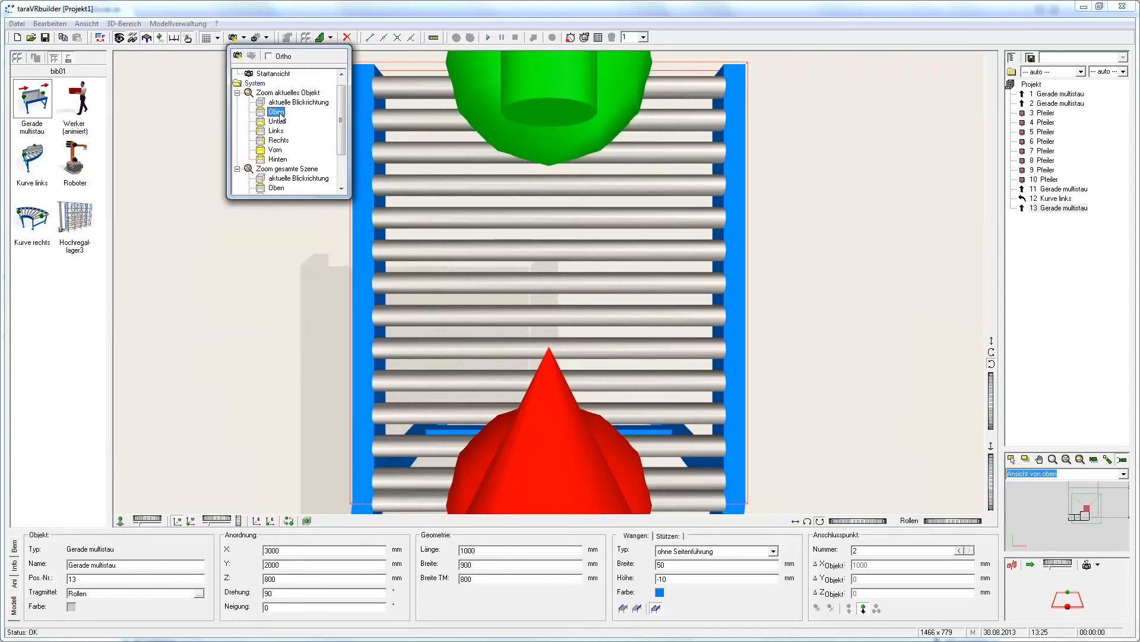
scroll(339, 96, up, 1)
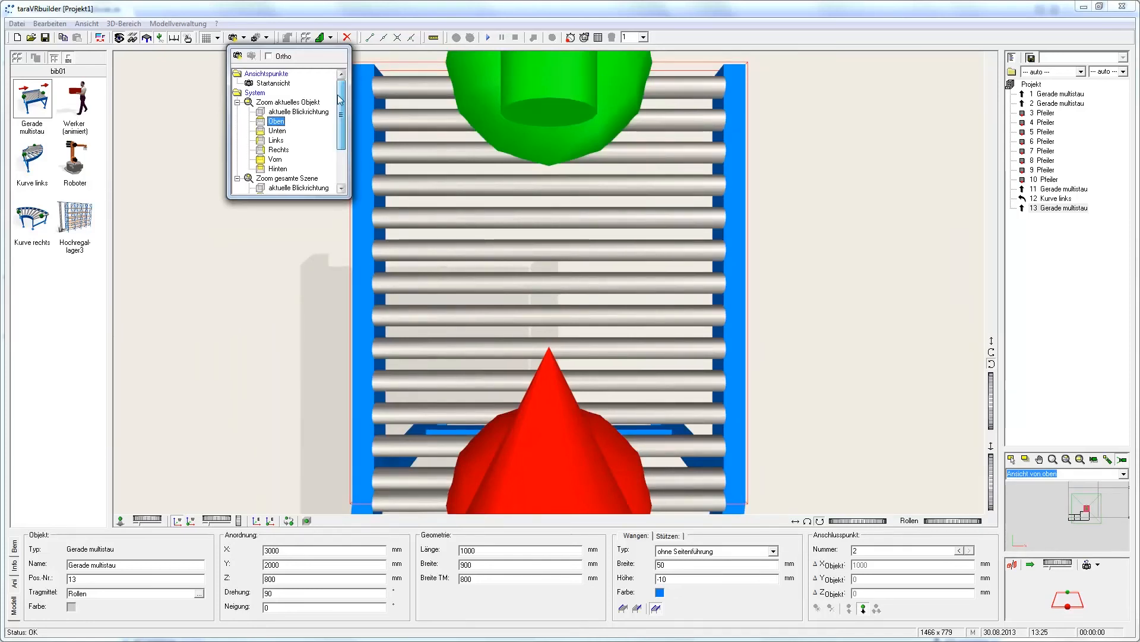
- Show the whole scene from above again, toggle Ortho on and off, and close the viewpoint list
click(237, 102)
click(277, 132)
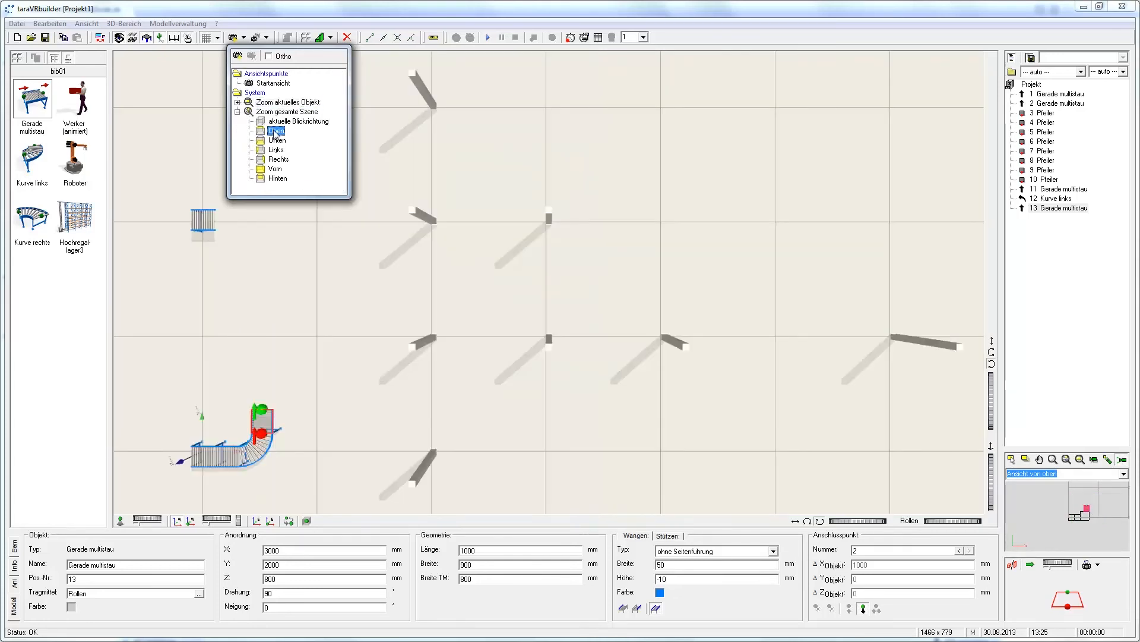
click(269, 56)
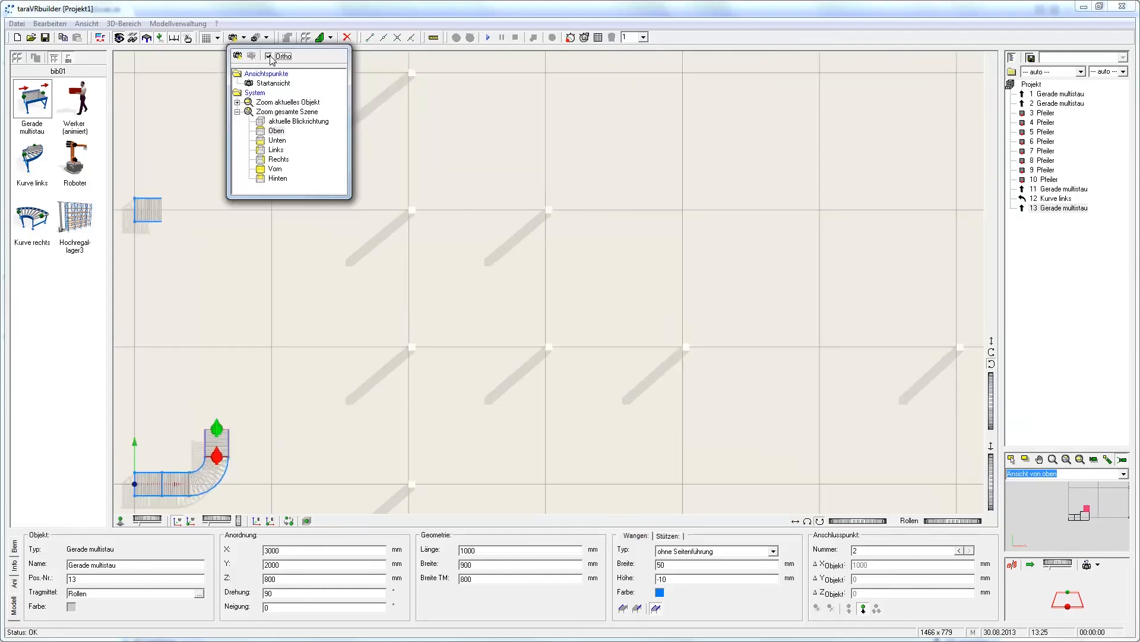
click(270, 56)
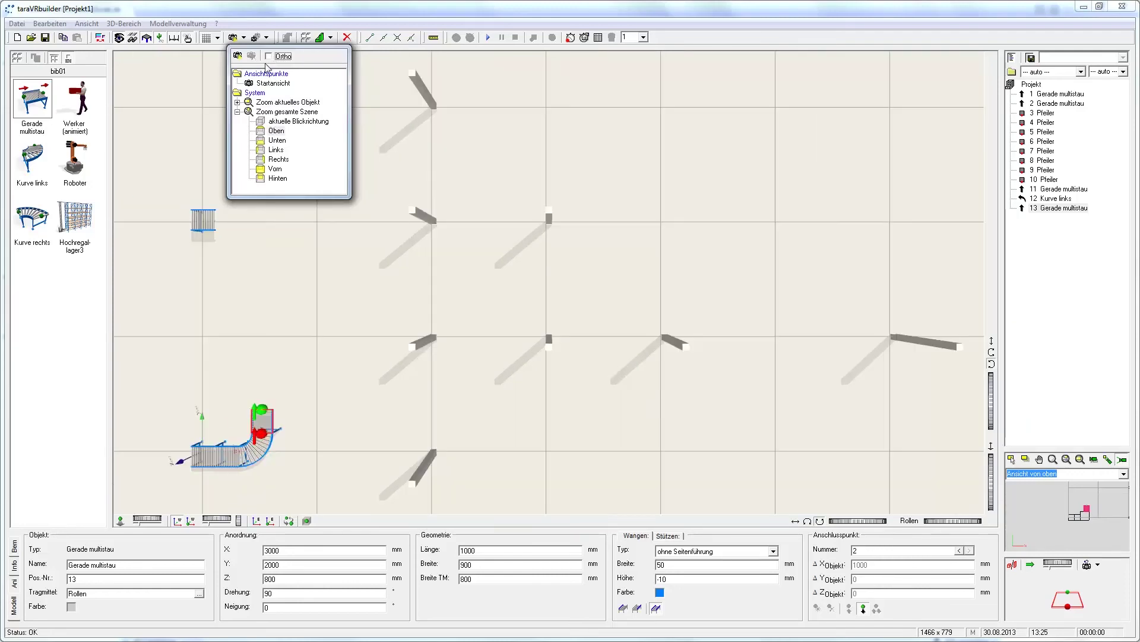
click(257, 17)
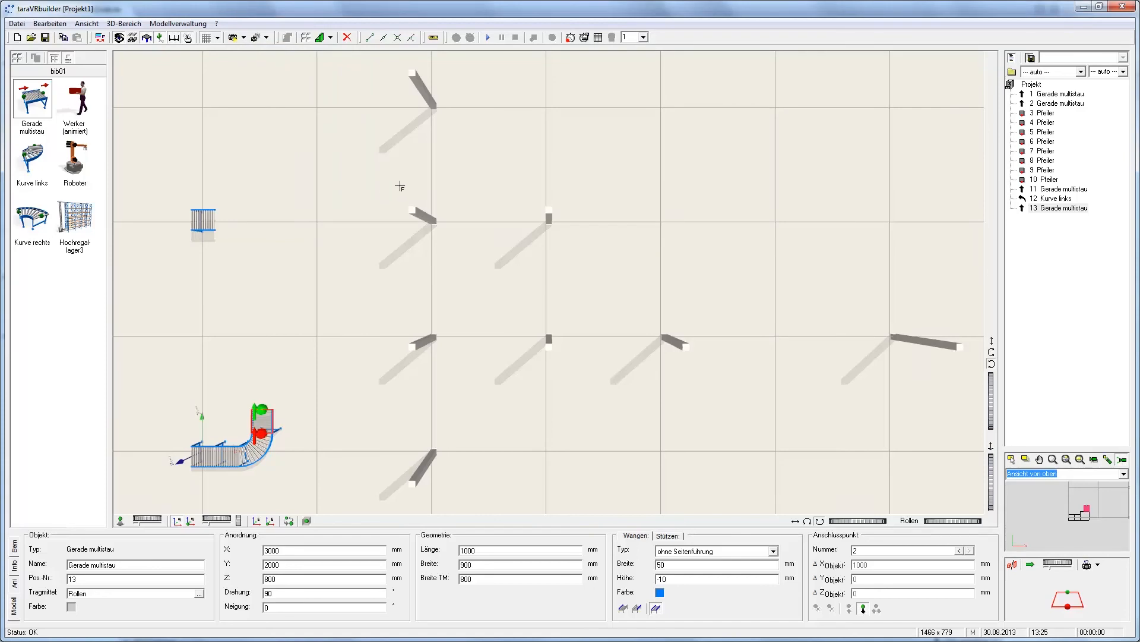
- Orbit to an angled overview and save it as viewpoint Ansicht2, then check the list
mouse_move(400, 185)
middle_down()
mouse_move(483, 181)
mouse_move(491, 236)
mouse_move(480, 167)
middle_up()
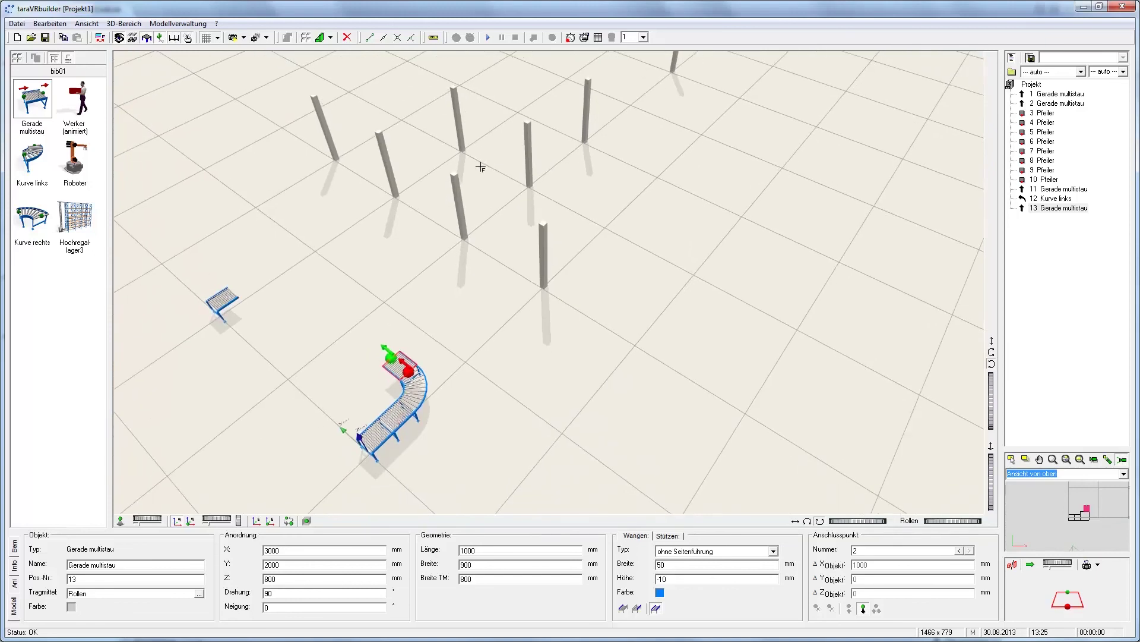
click(234, 37)
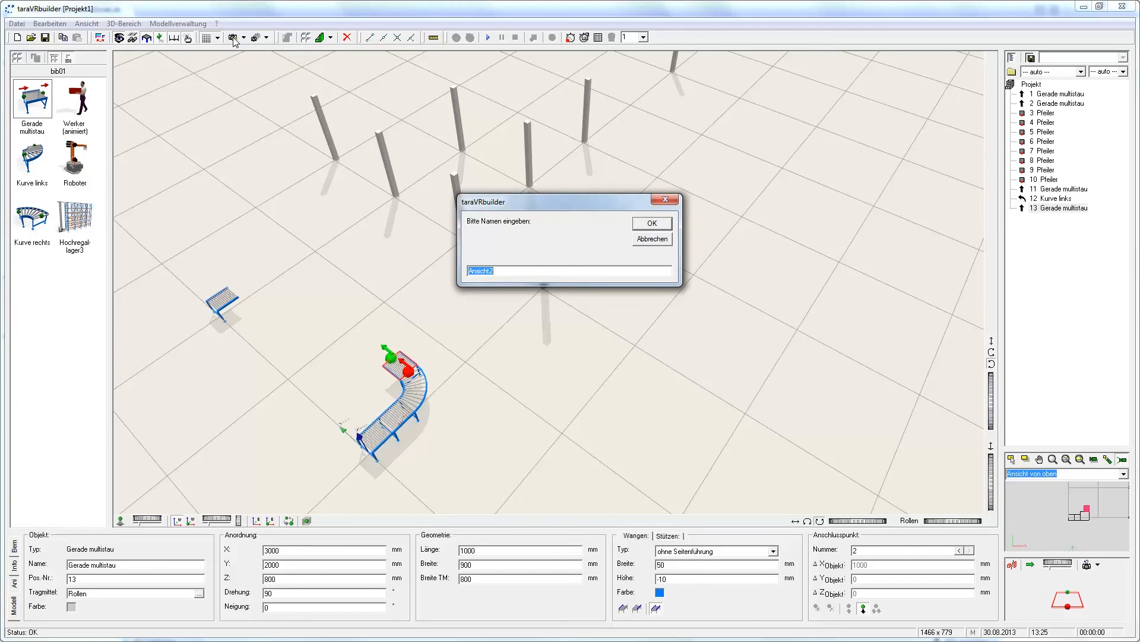
click(651, 223)
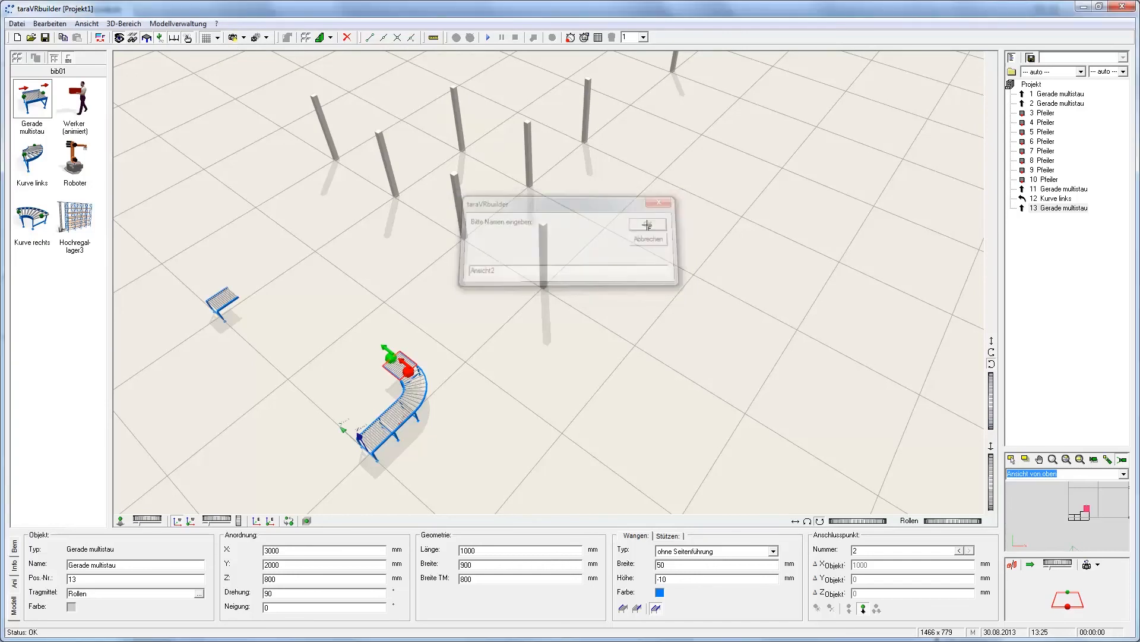
click(255, 38)
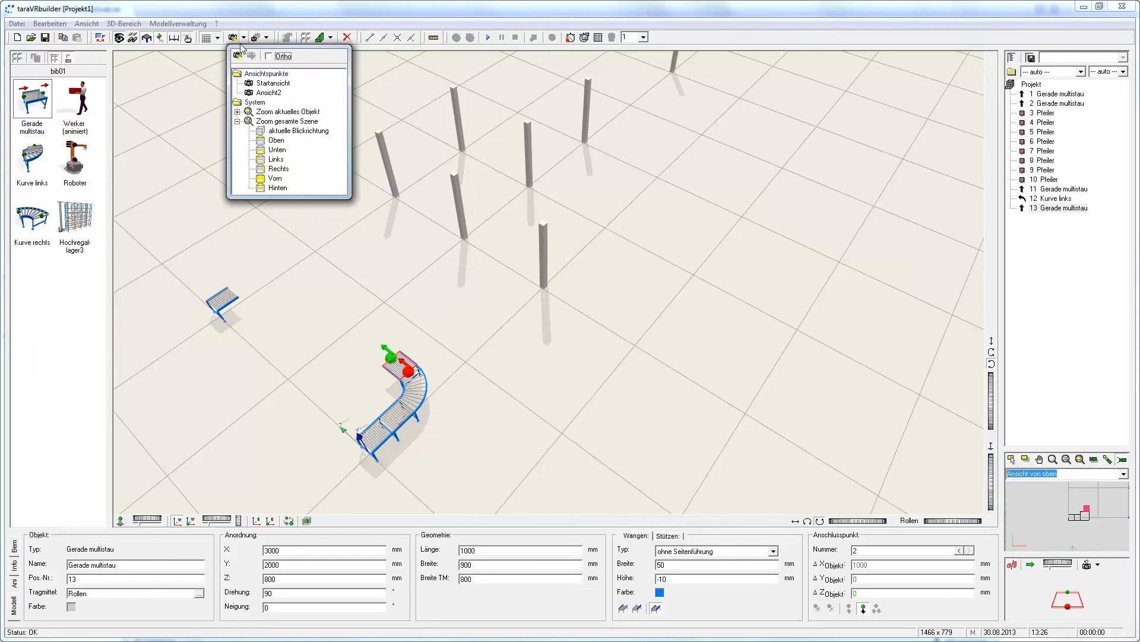
- Close the viewpoint list and tilt the angled overview slightly
click(255, 22)
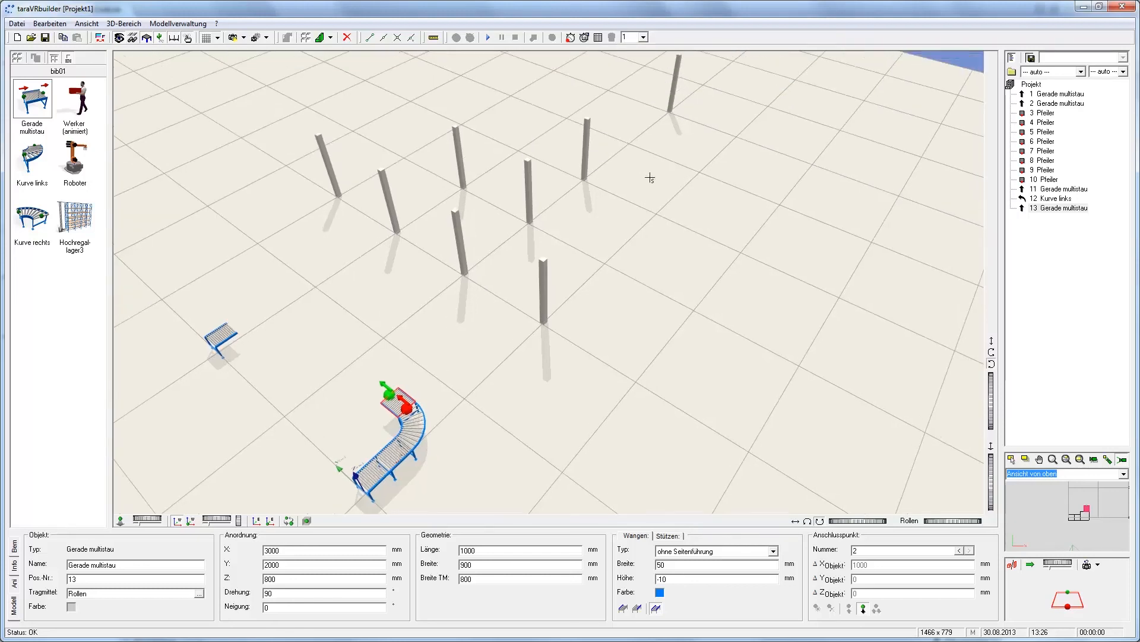
drag(644, 160, 652, 230)
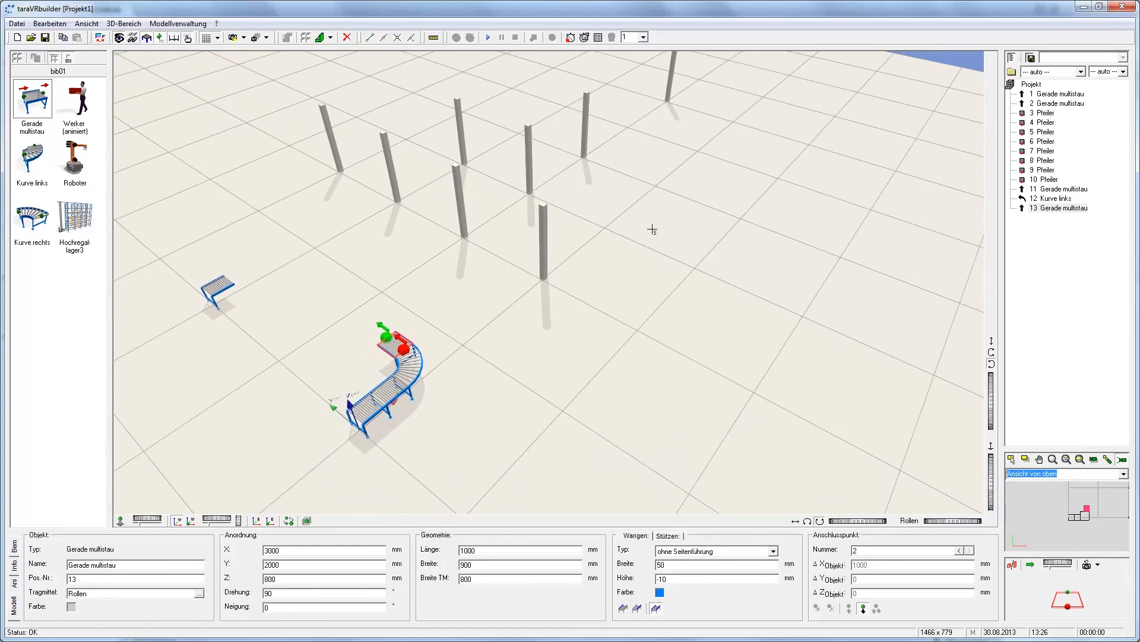